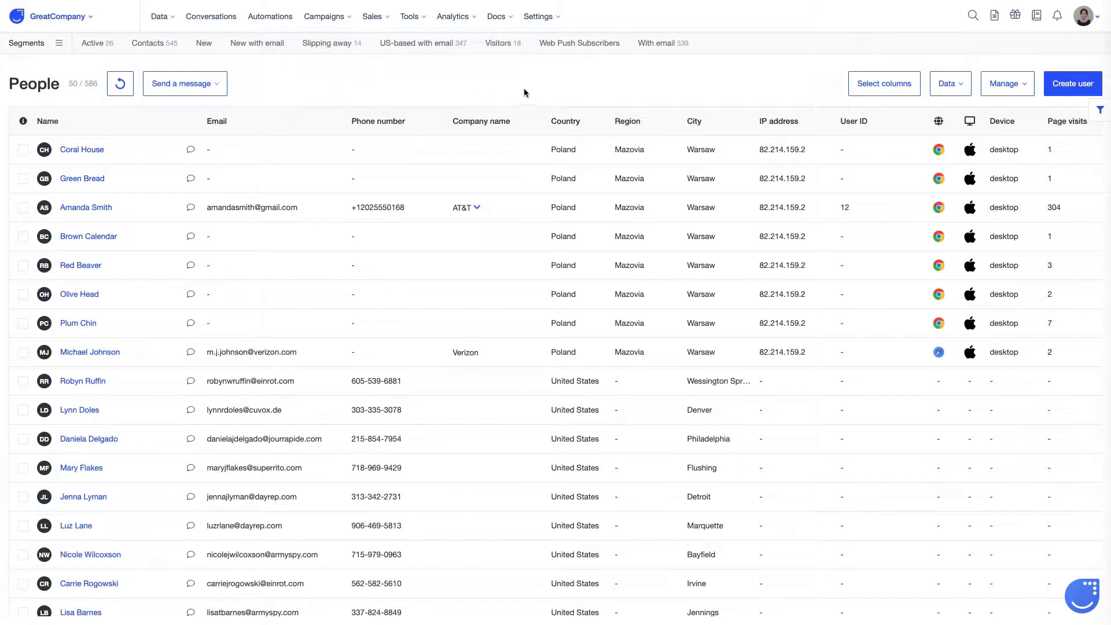
Step: Reload the People list to show the new store visitor (587 users) and select it as recipient
scroll(777, 160, "right", 7)
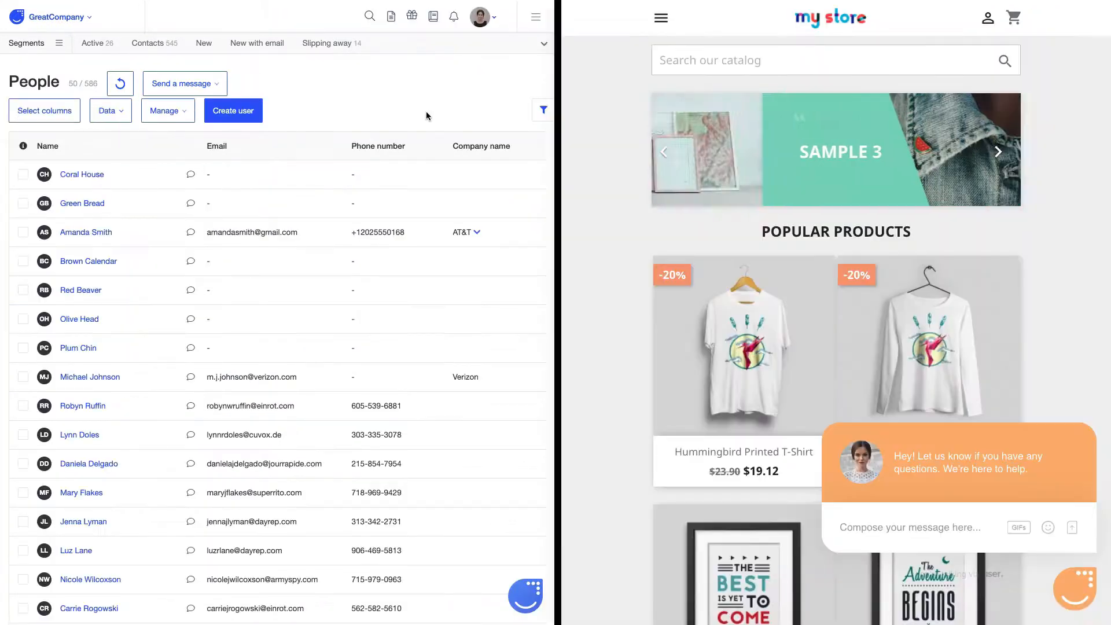
key("super+r")
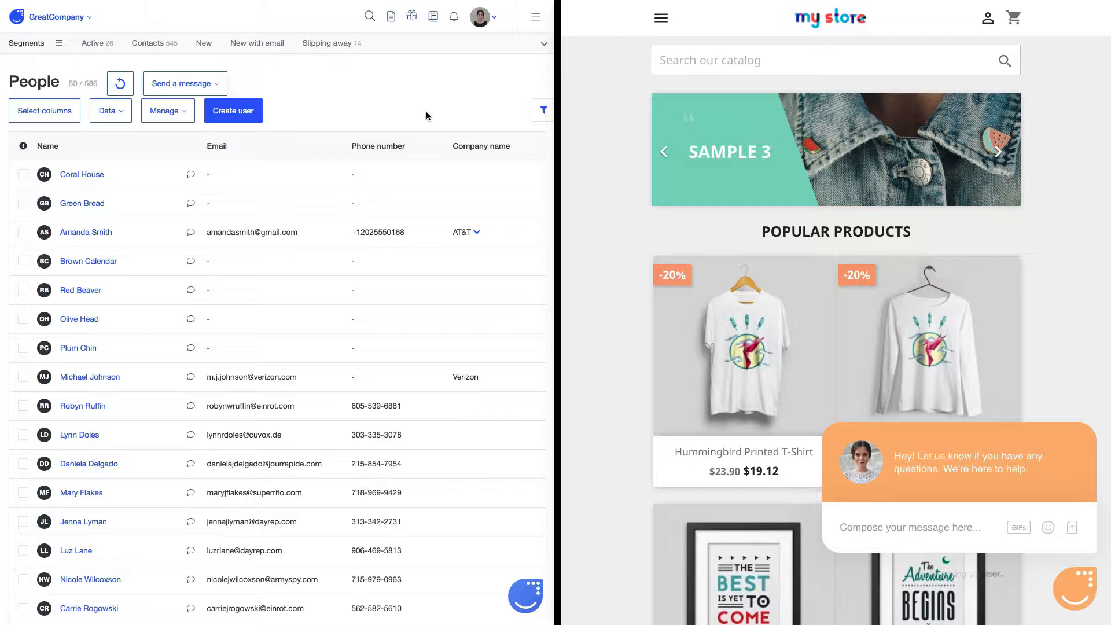
key("super+r")
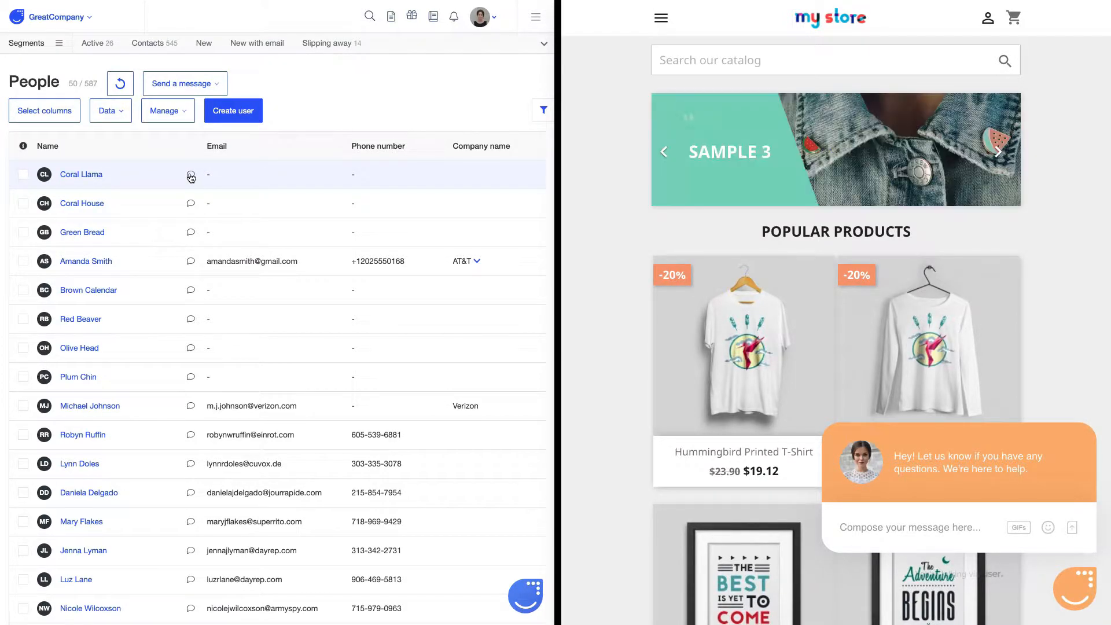
left_click(24, 176)
left_click(182, 84)
Step: Compose a chat message reading 'Hi, welcome at GreatCompany! :) How're you today? Let us know…'
left_click(171, 142)
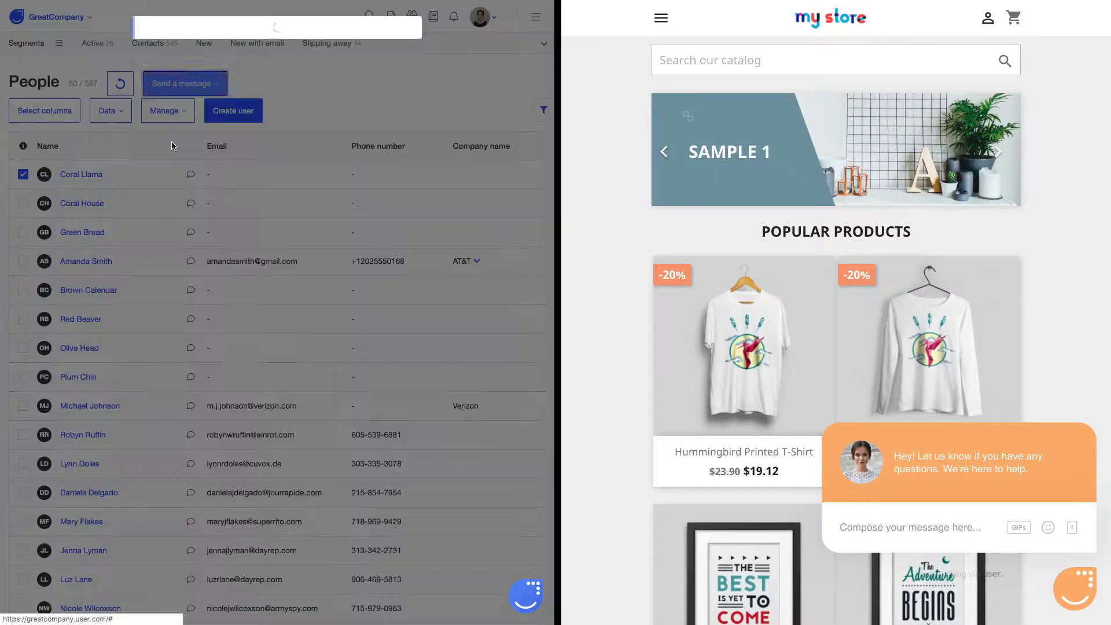
key("ctrl+a")
type("Hi,")
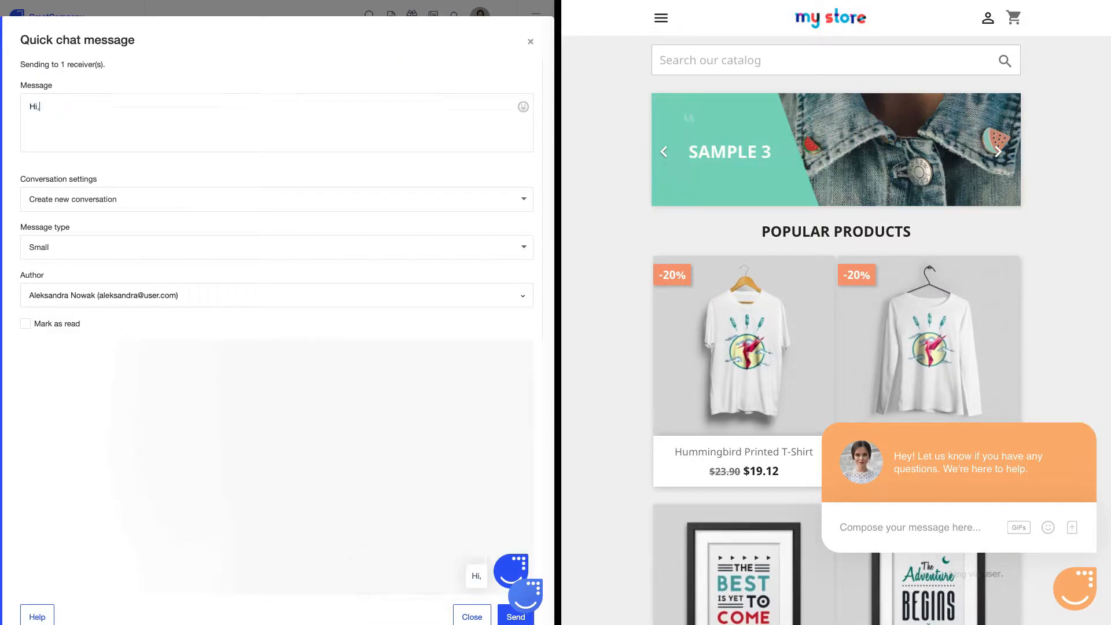
type(" welcome at GreatCompany! :) How're you ")
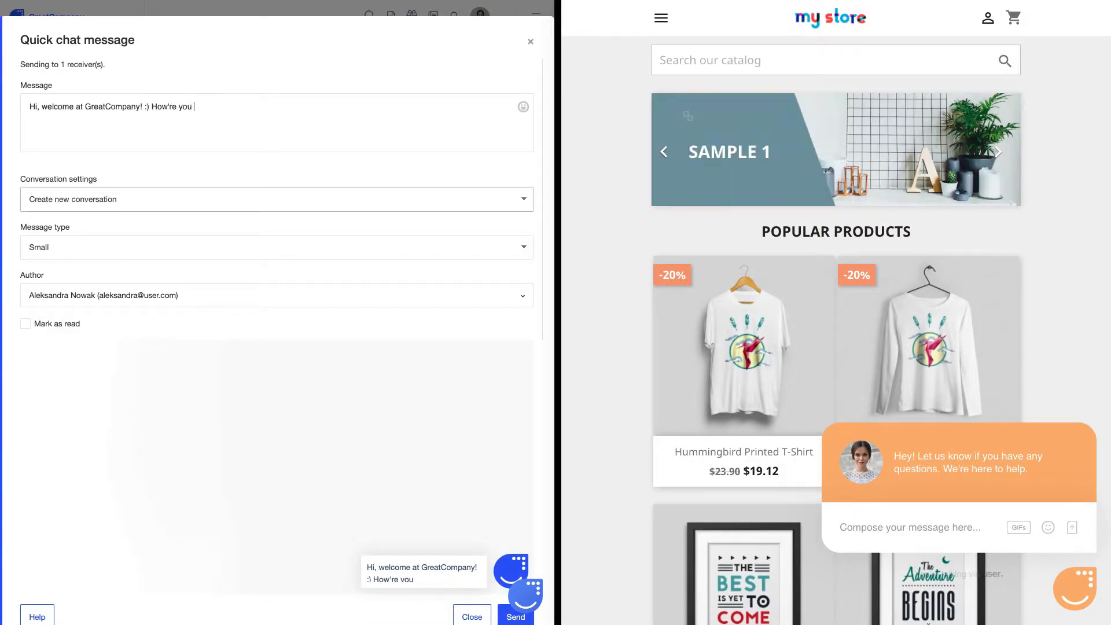
type("today? Let us know if you have any kind of questions!")
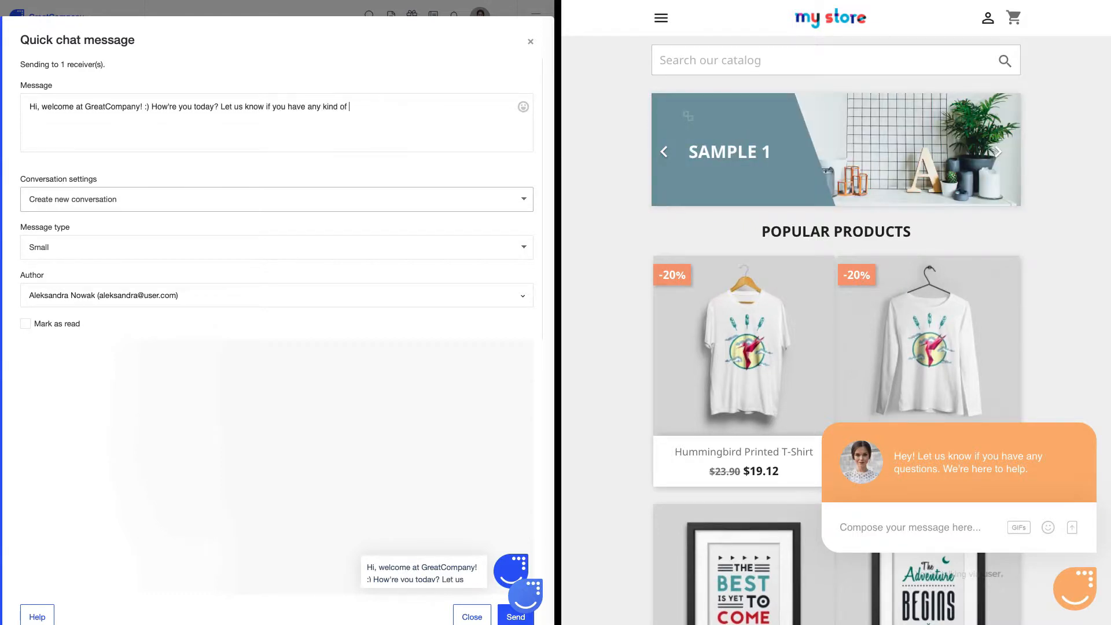
Step: Keep Create new conversation, pick a different author, and send the welcome chat
left_click(115, 196)
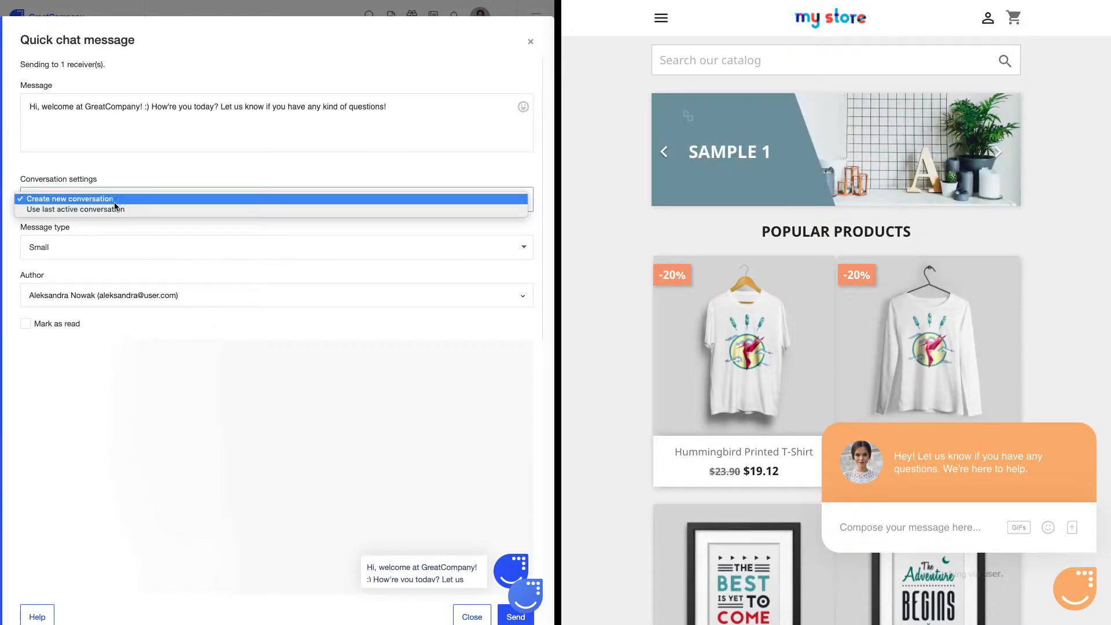
left_click(110, 197)
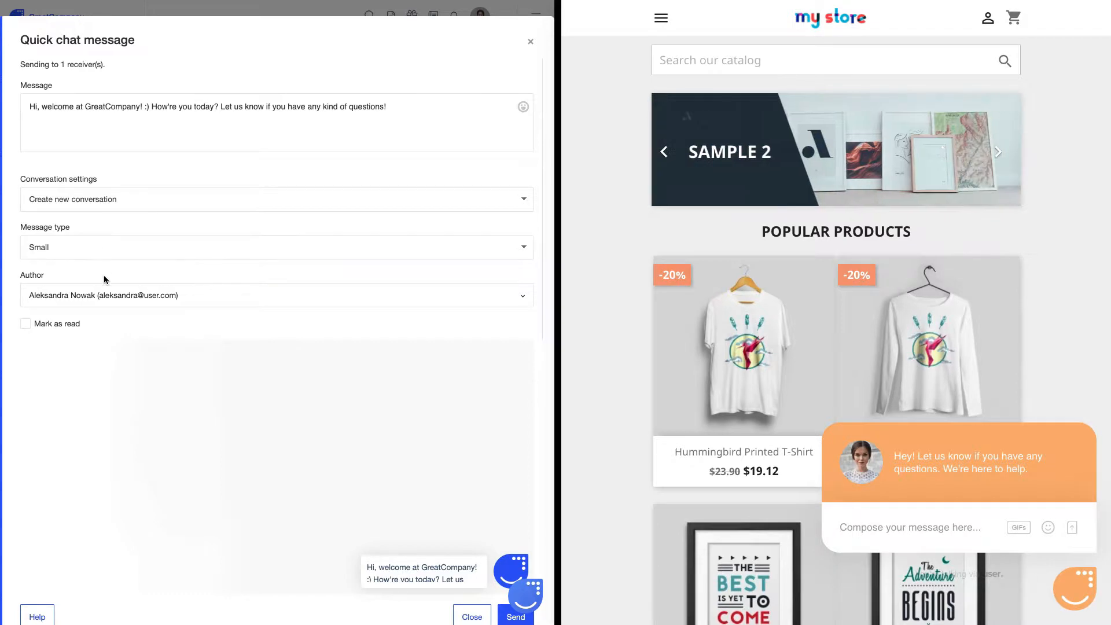
left_click(192, 297)
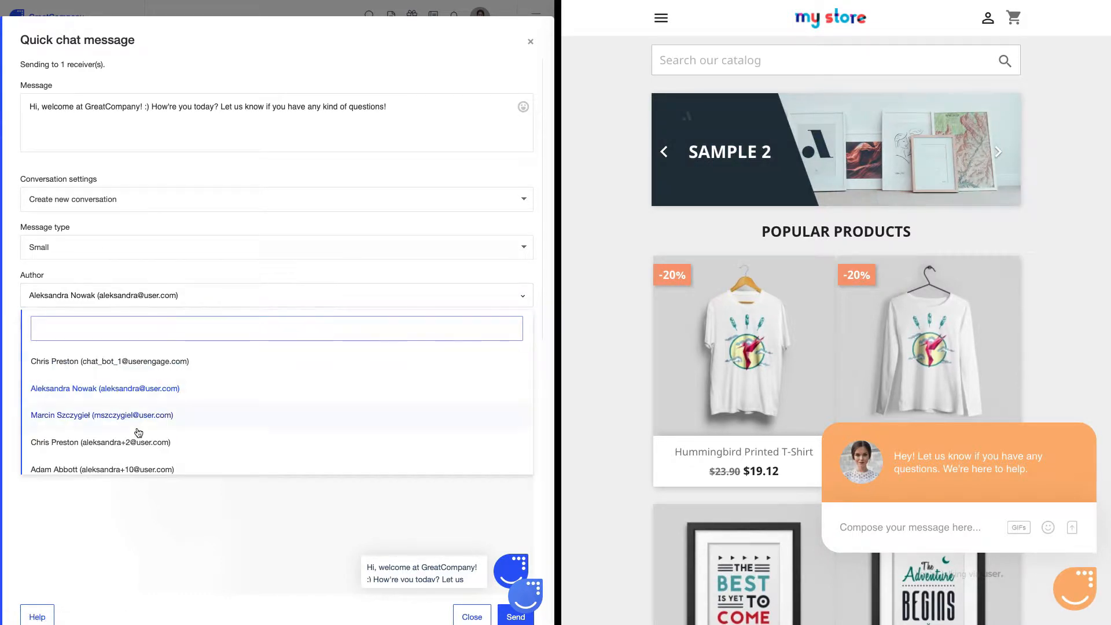
scroll(137, 431, "down", 2)
left_click(104, 414)
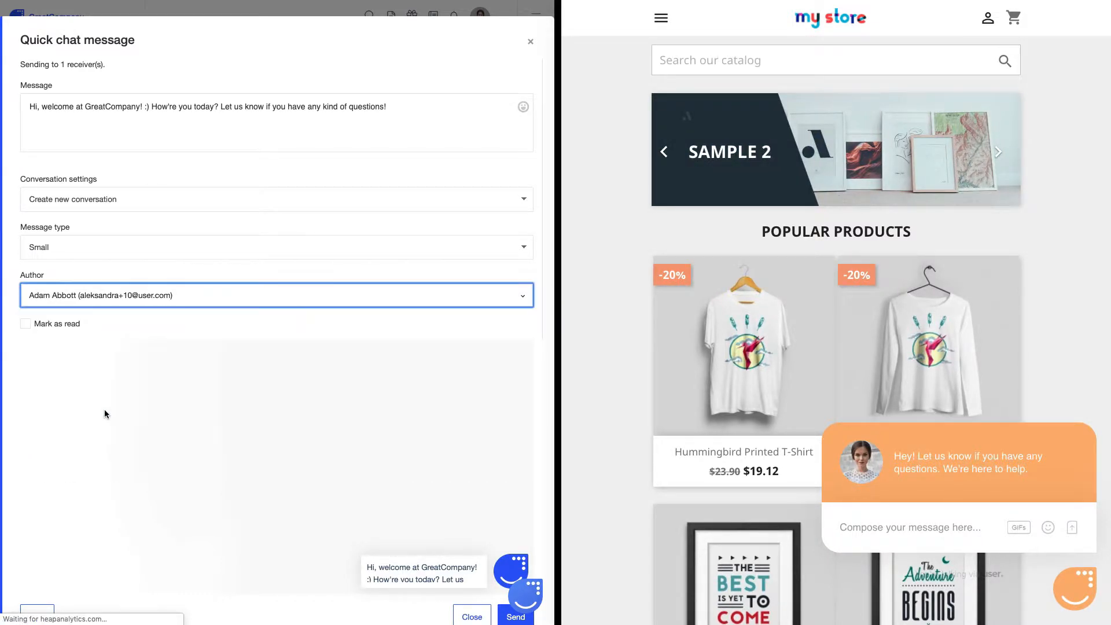
left_click(171, 339)
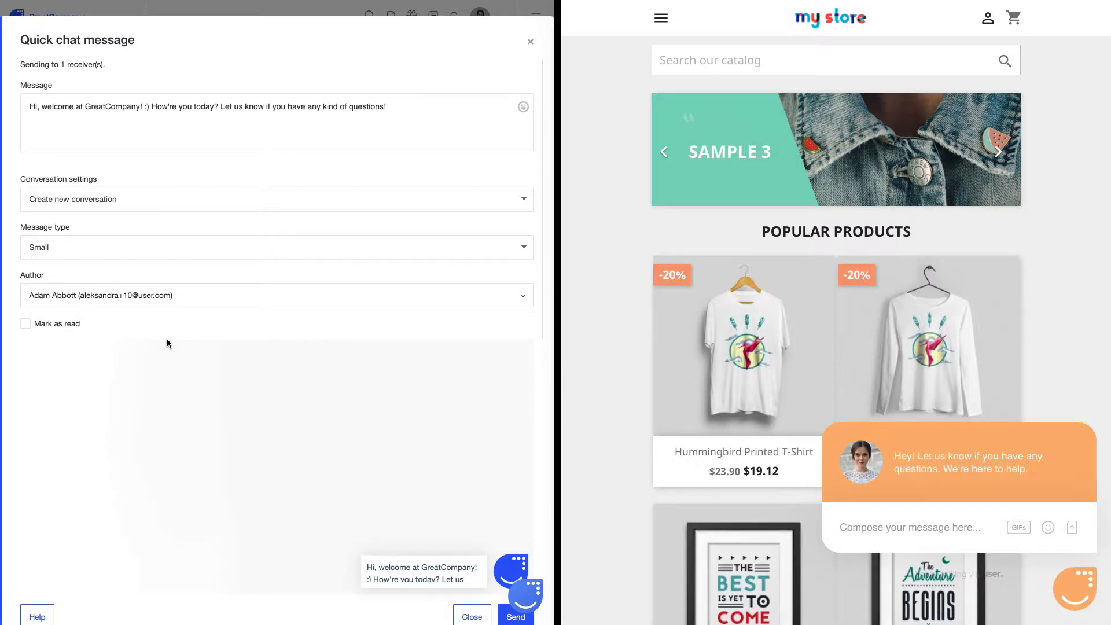
left_click(515, 617)
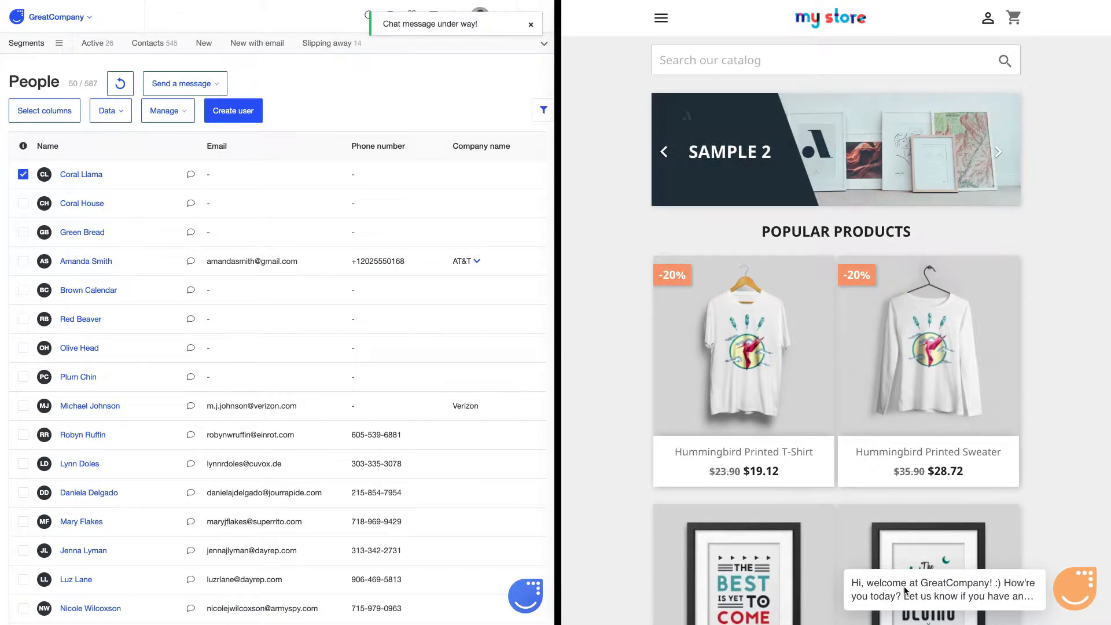
left_click(1076, 595)
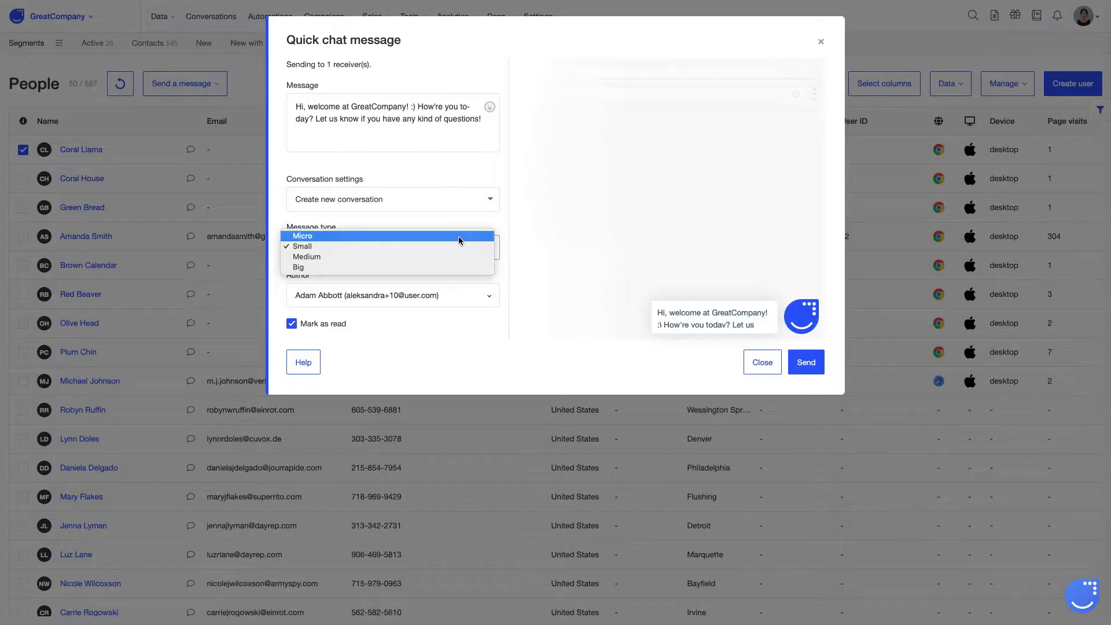
left_click(458, 236)
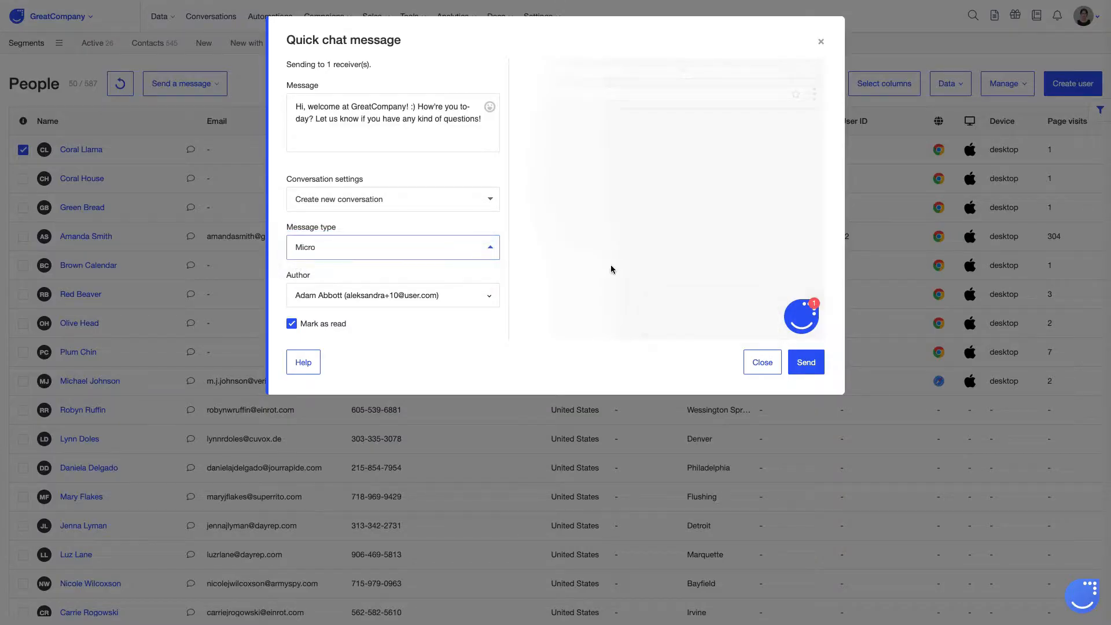
left_click(477, 256)
left_click(477, 268)
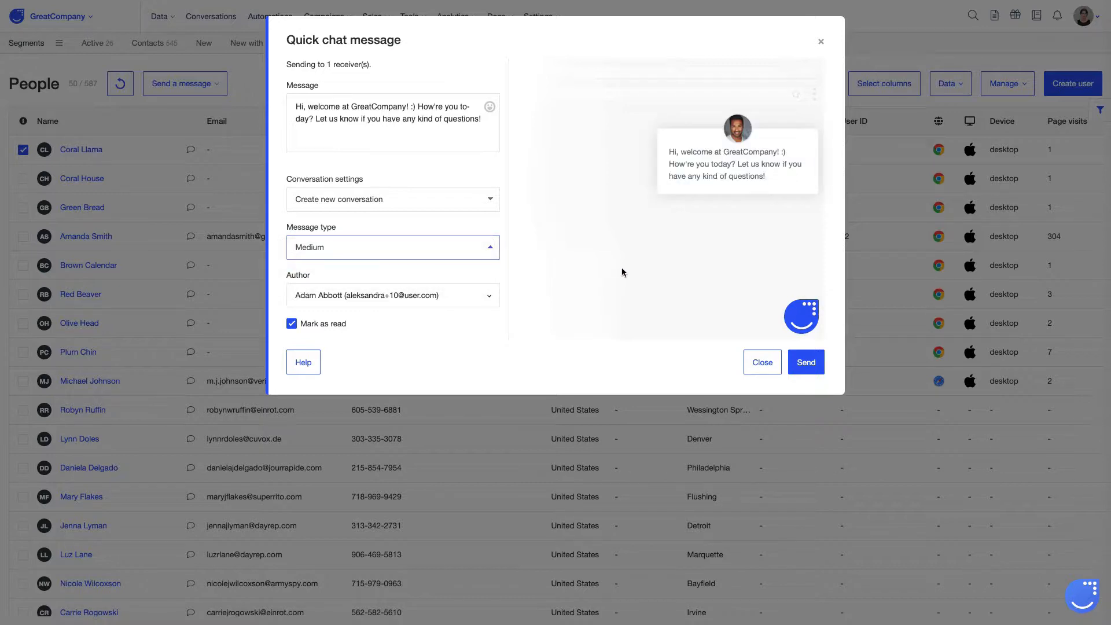
left_click(461, 251)
left_click(460, 259)
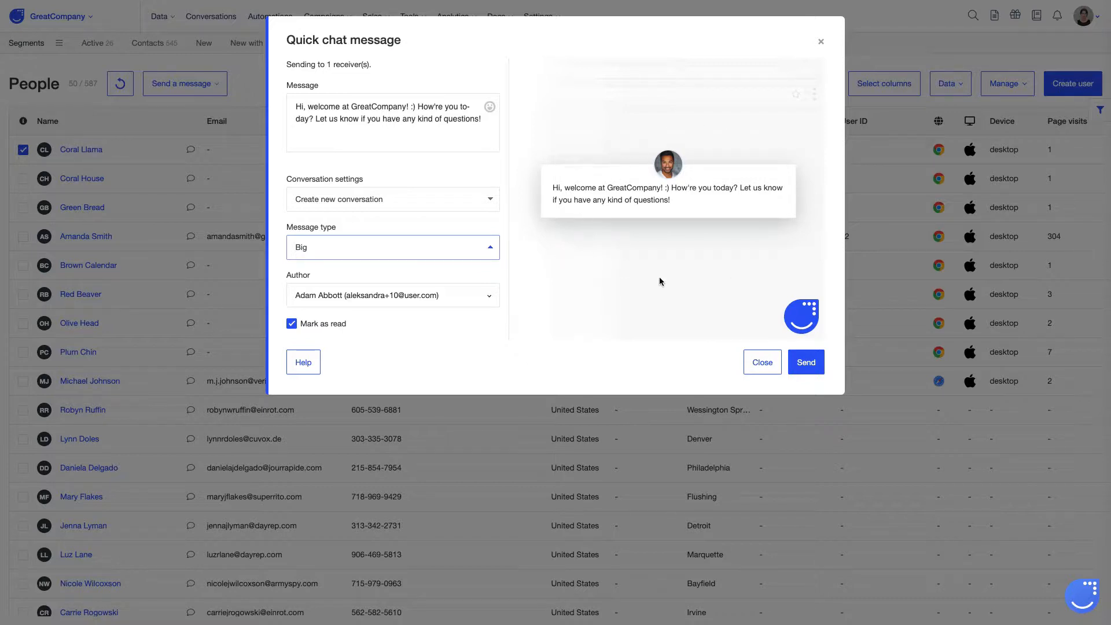
left_click(821, 41)
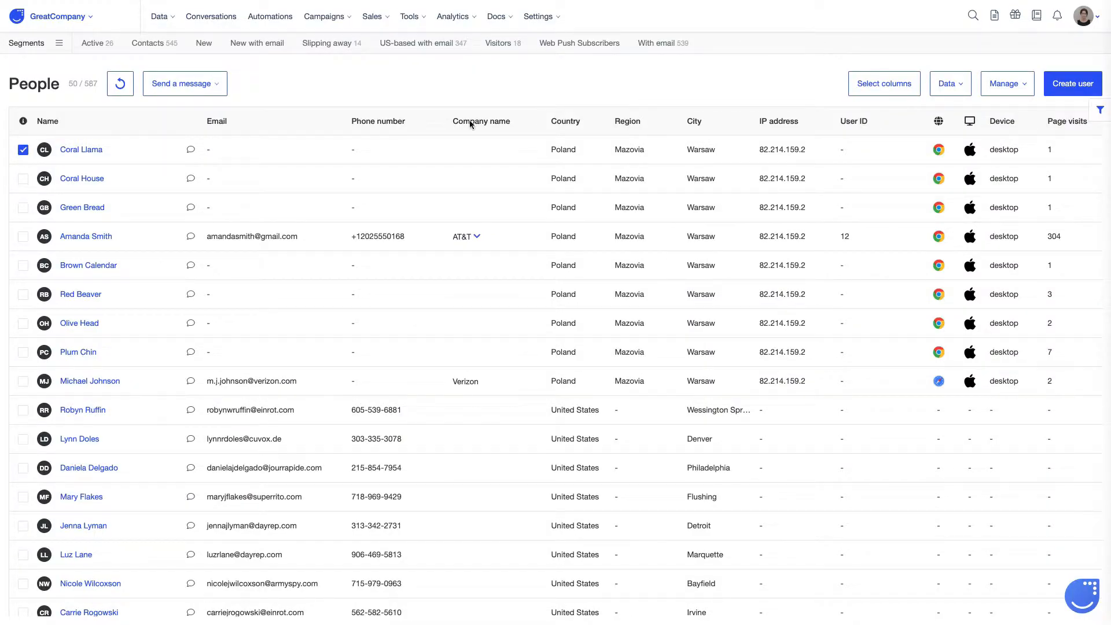
Step: Check the visitor's profile timeline, start and cancel a quick chat message, then go to Automations
left_click(88, 151)
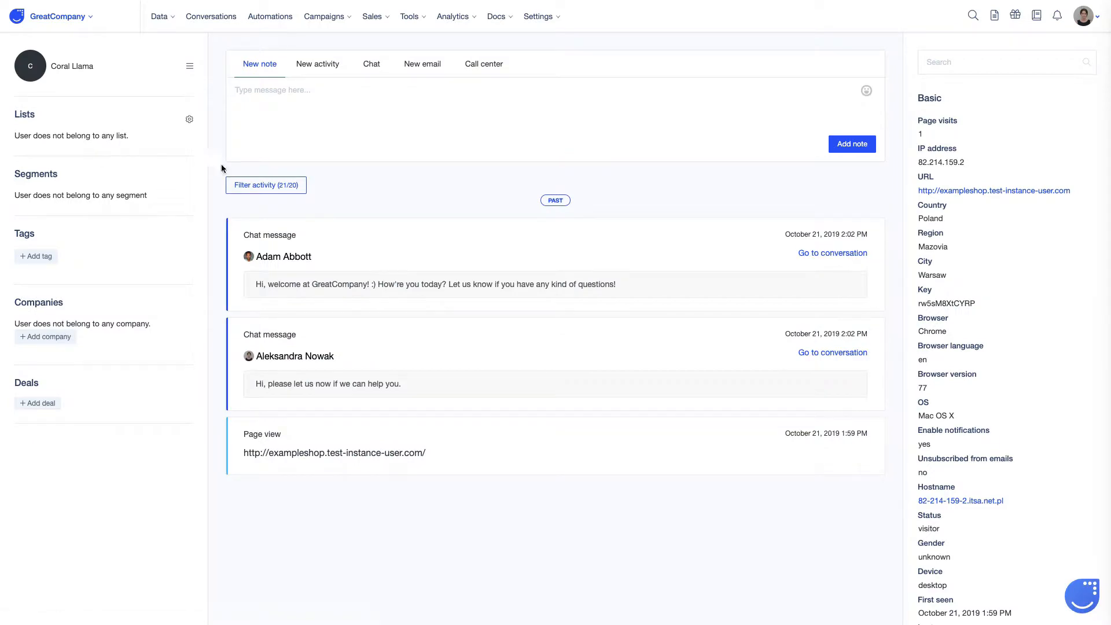
left_click(371, 70)
left_click(389, 117)
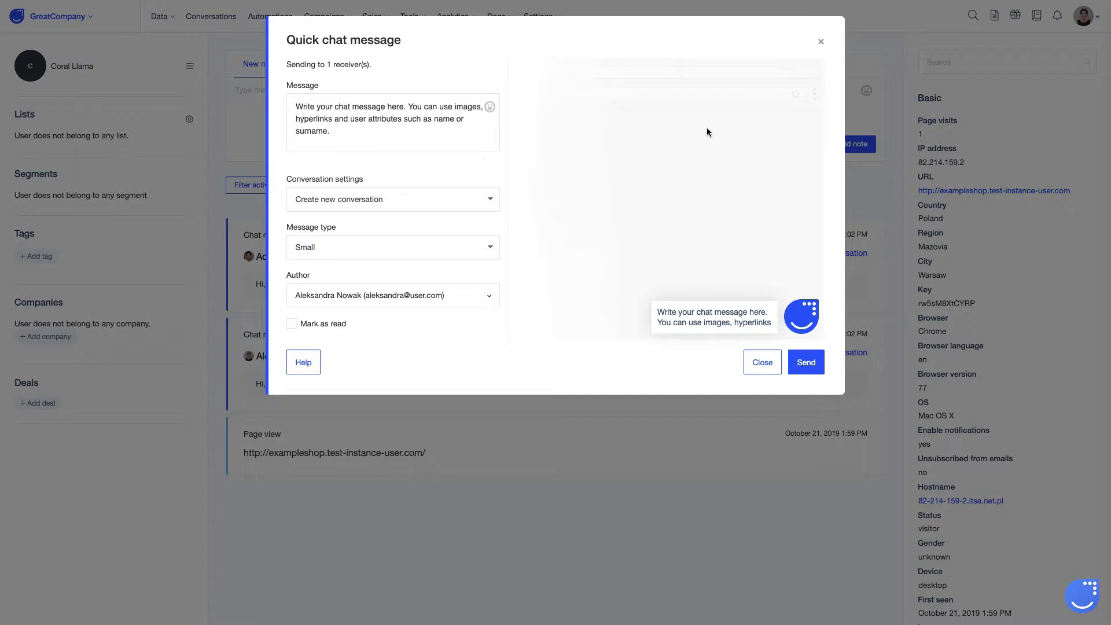
left_click(821, 44)
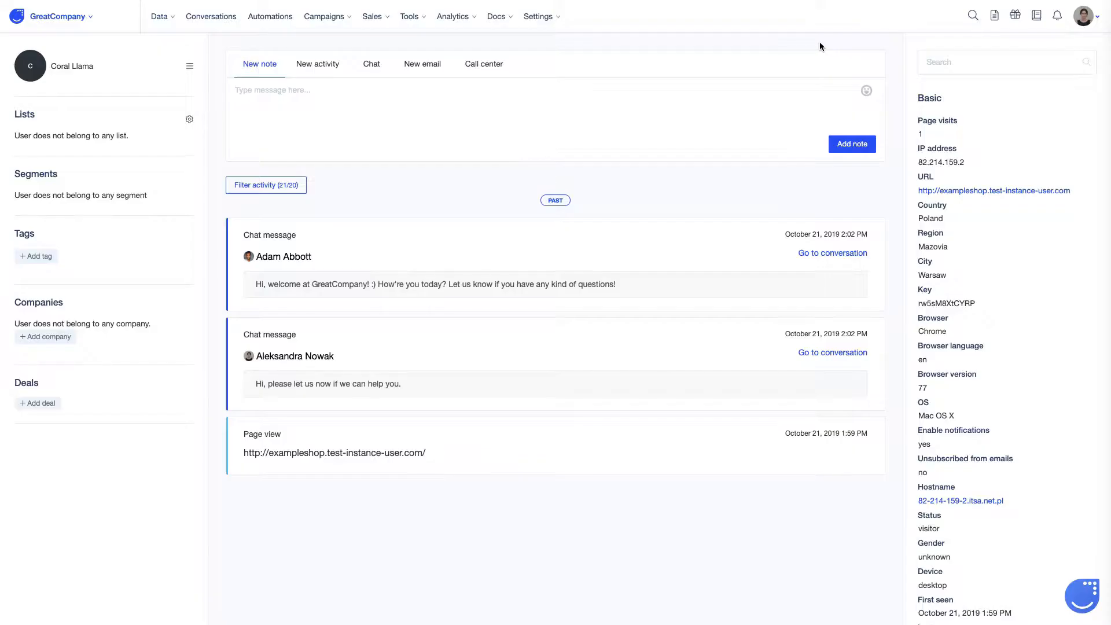
left_click(274, 22)
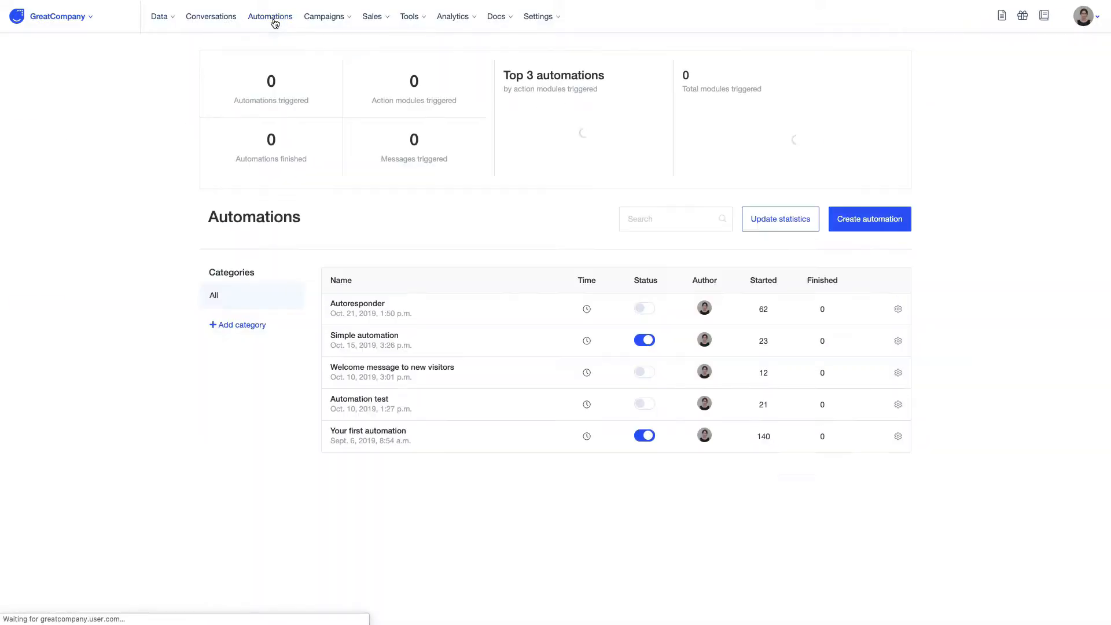
Step: Create a new automation and place a Page visit trigger on its canvas
left_click(875, 219)
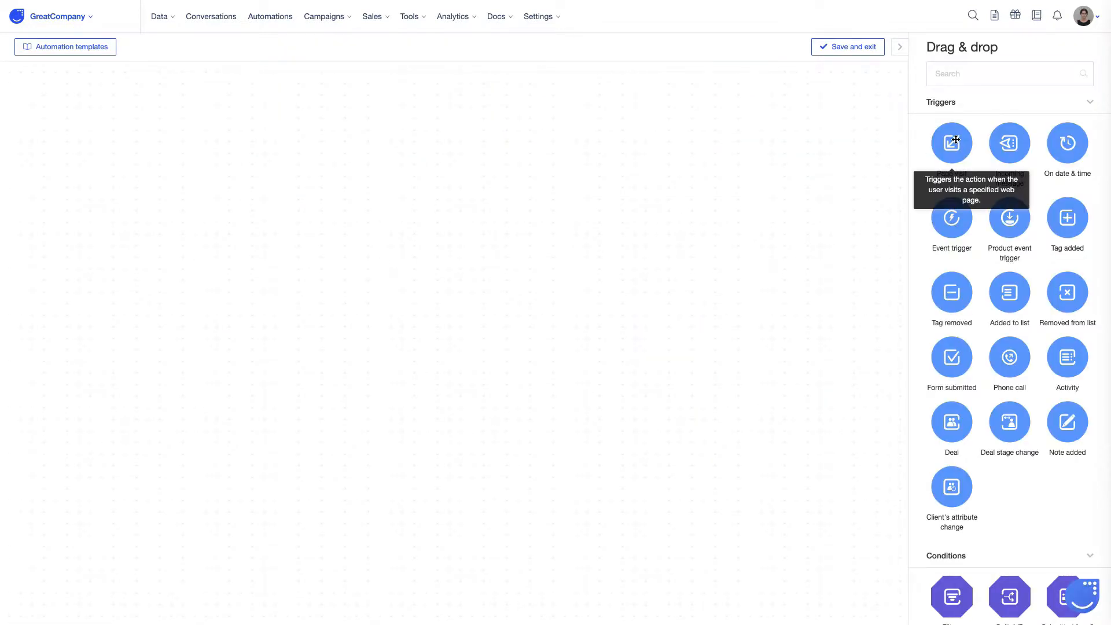
left_click_drag(955, 140, 153, 264)
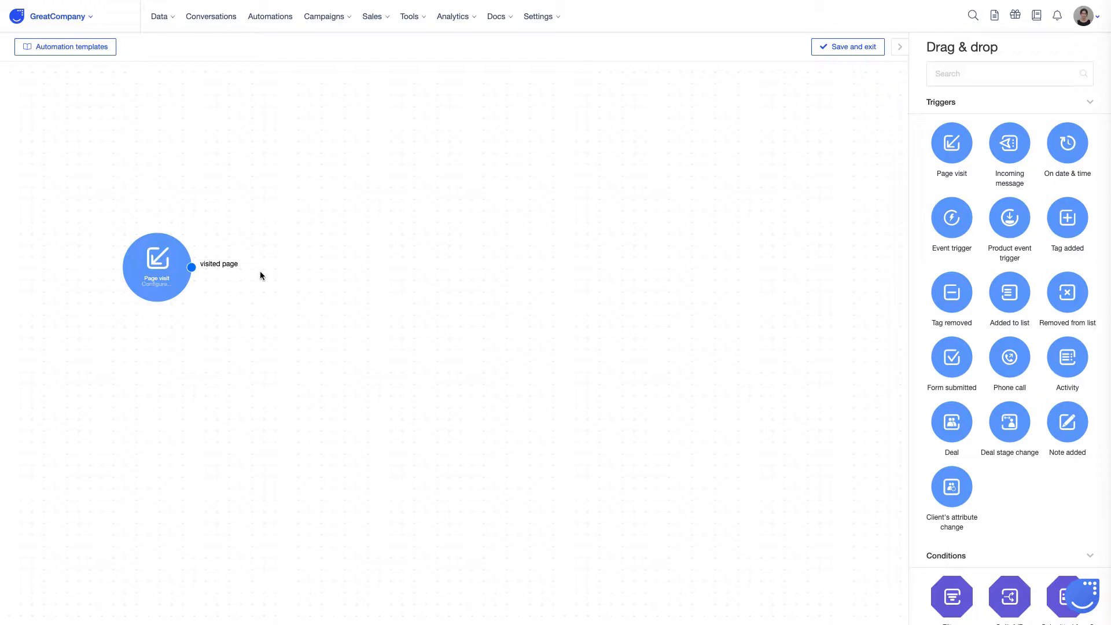
Step: Set the Page visit trigger to match URLs that contain the pasted store address, and save
left_click(155, 270)
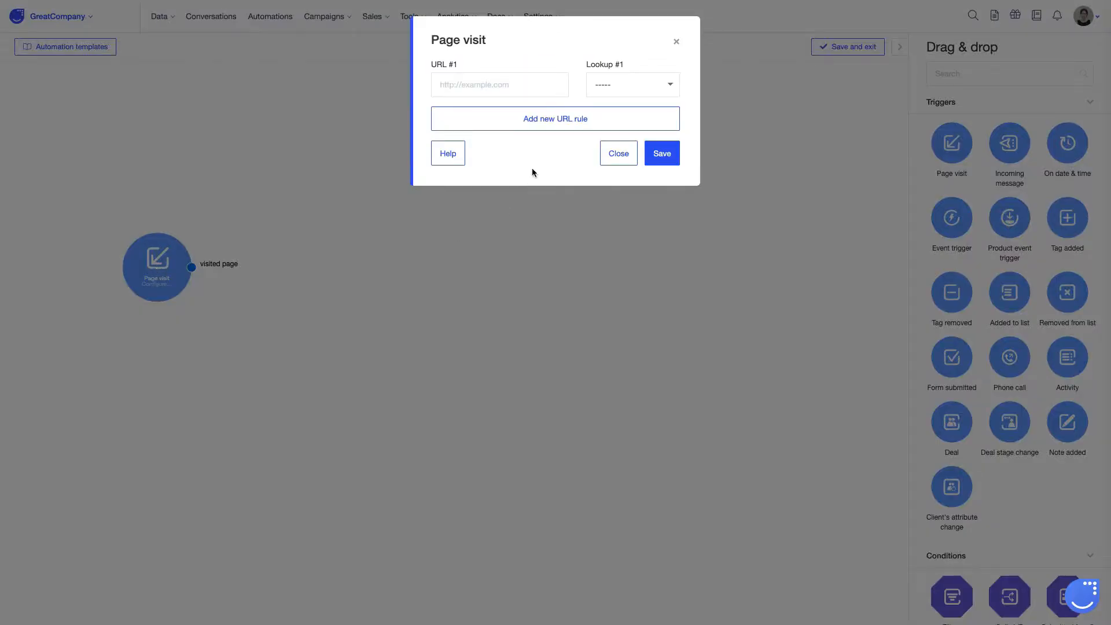
left_click(459, 80)
key("ctrl+v")
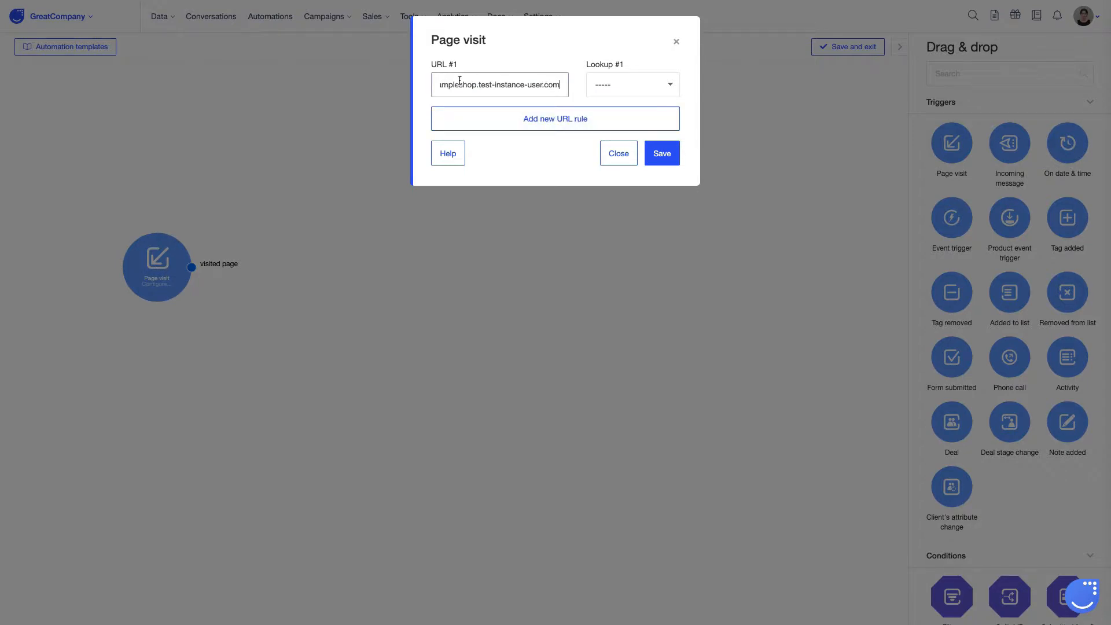
left_click(631, 85)
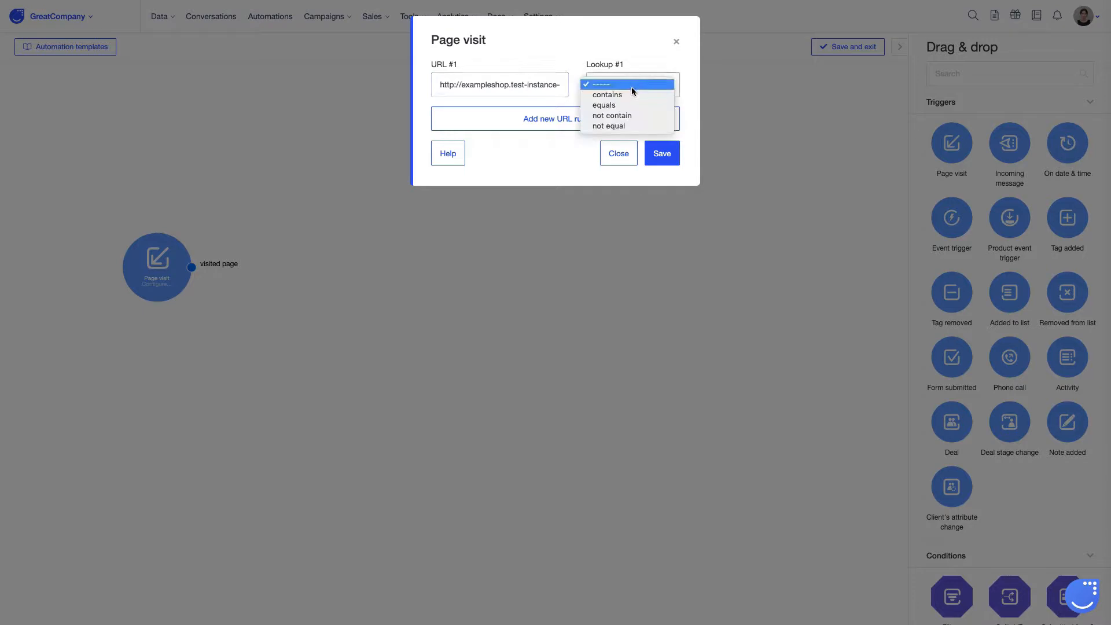
left_click(633, 94)
left_click(663, 154)
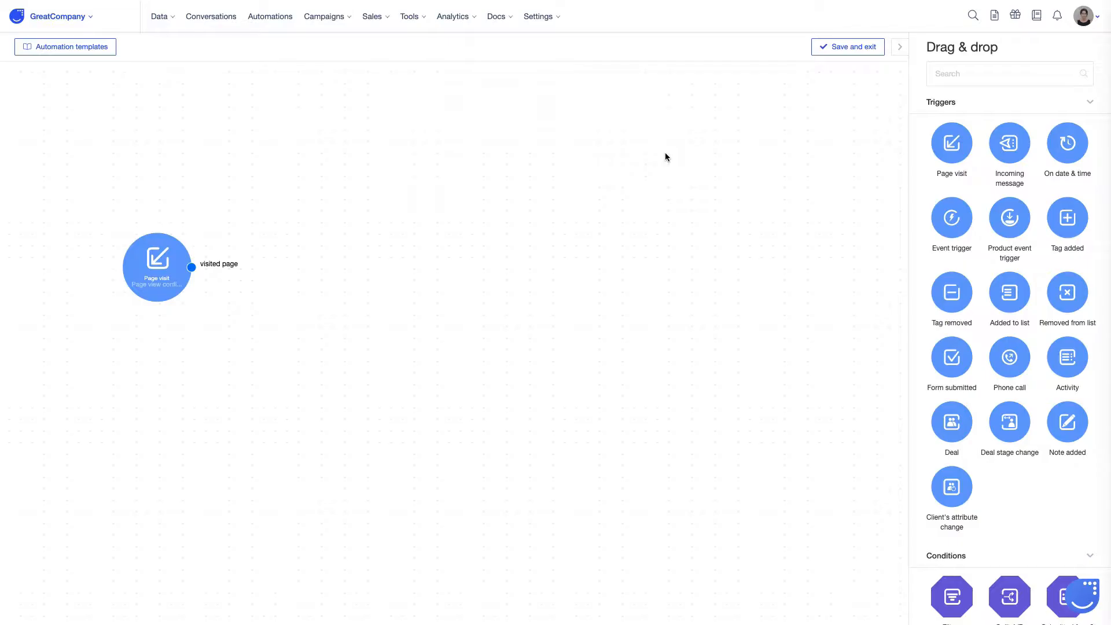
Step: Add a Delay block after the Page visit trigger with a 3-second timeout and save it
scroll(1028, 463, "down", 10)
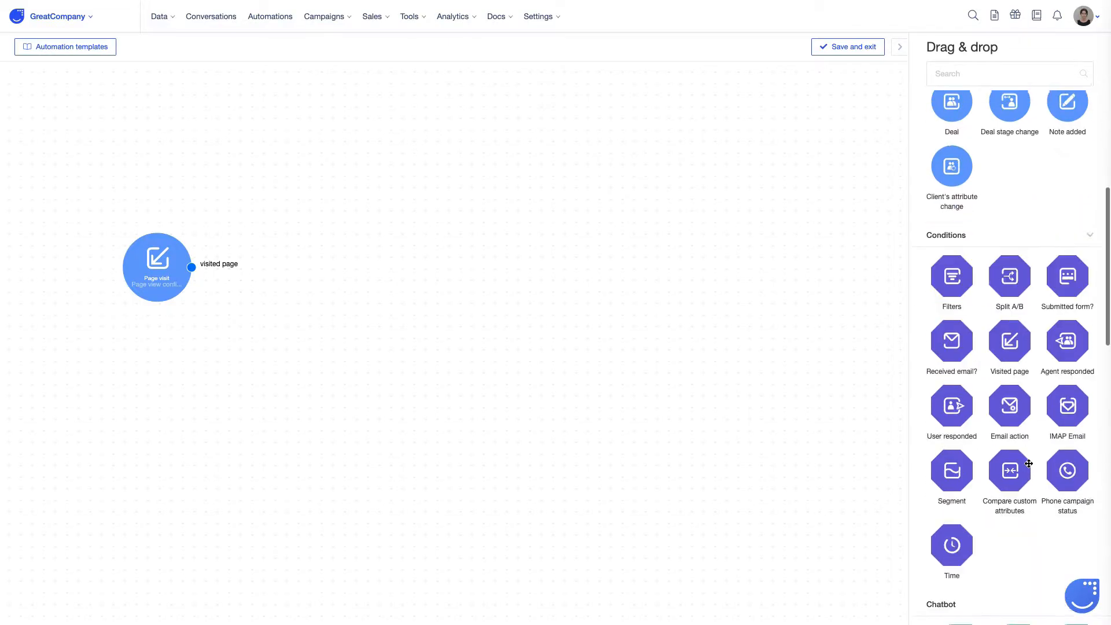
scroll(1029, 463, "down", 6)
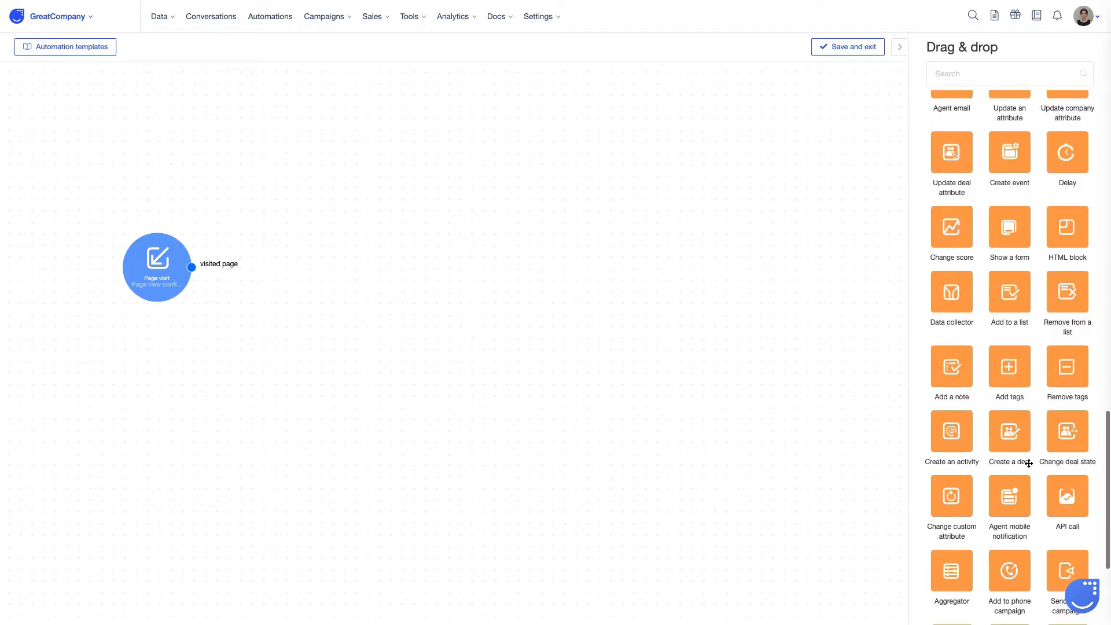
scroll(1036, 416, "up", 4)
left_click_drag(1068, 373, 284, 260)
left_click_drag(191, 267, 254, 263)
double_click(288, 261)
left_click(444, 108)
type("3")
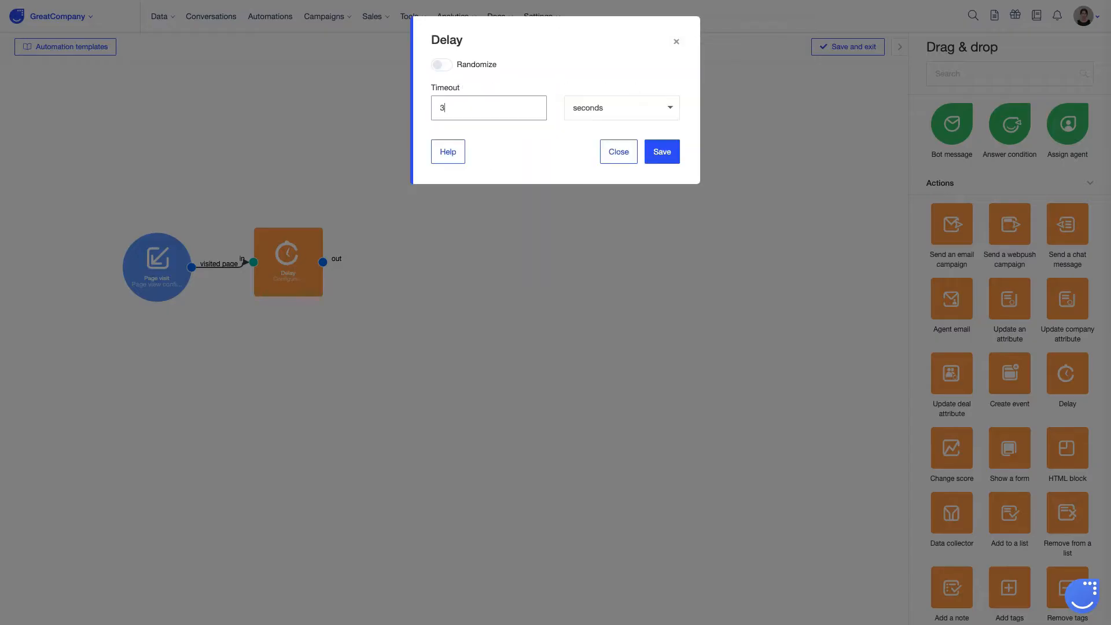
left_click(620, 109)
left_click(620, 108)
left_click(665, 150)
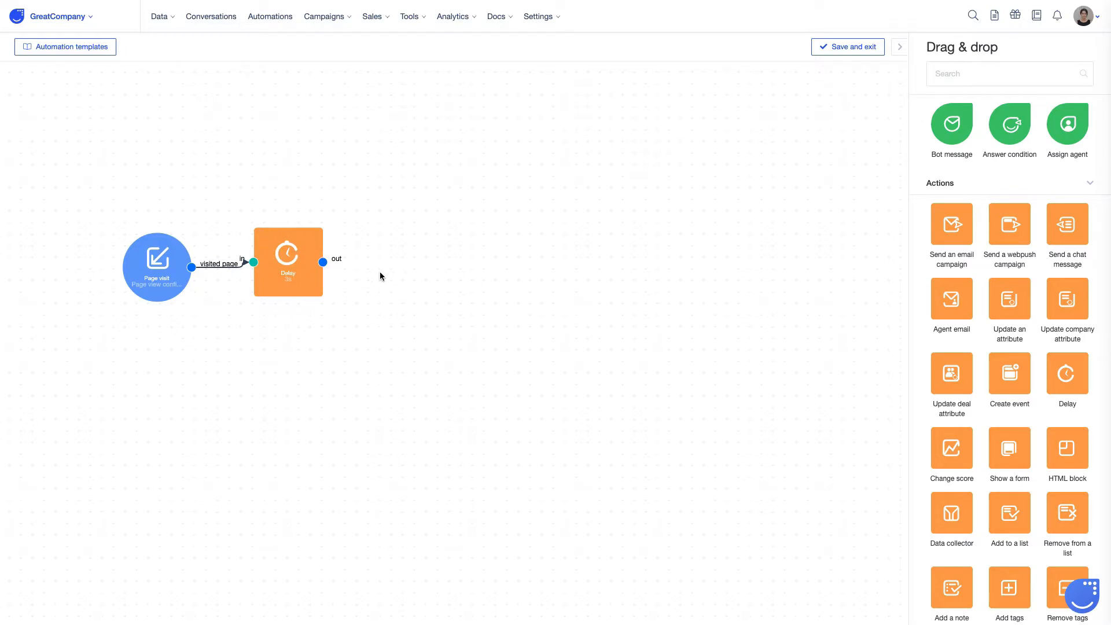
Step: Add a Filters condition after the Delay matching visitors whose Email is unknown, and save it
left_click(984, 74)
type("fil")
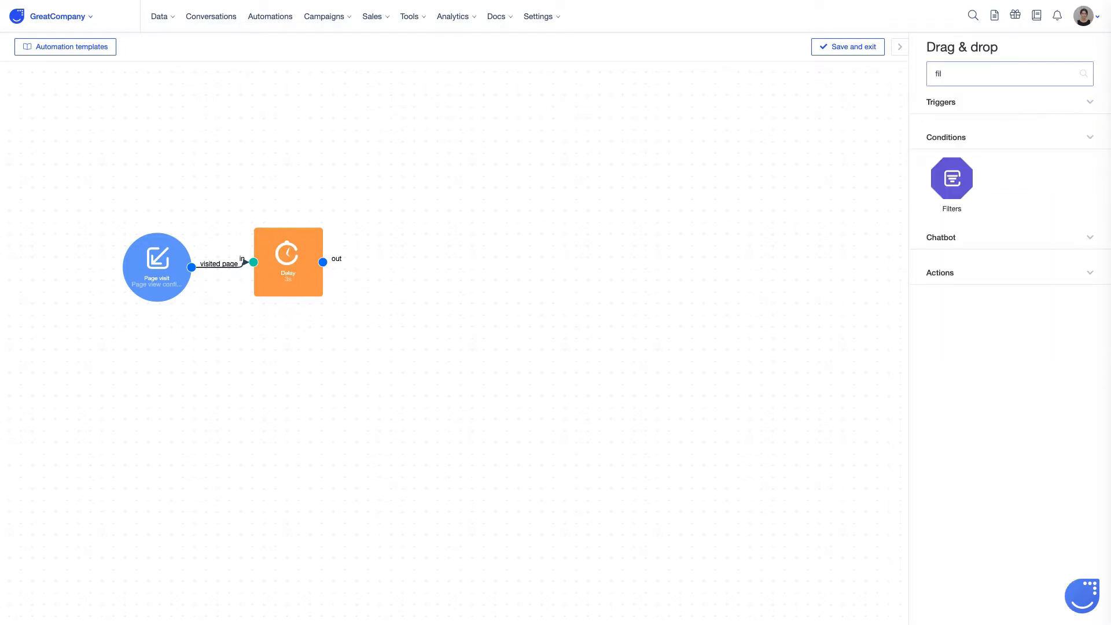
left_click_drag(934, 186, 408, 263)
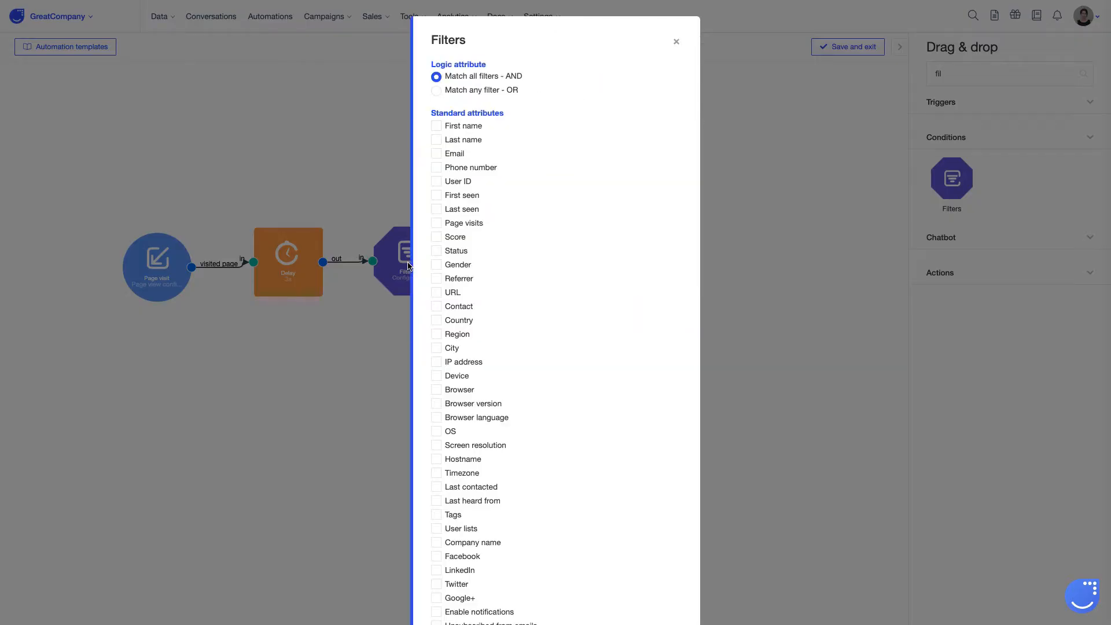
left_click(436, 153)
left_click(531, 178)
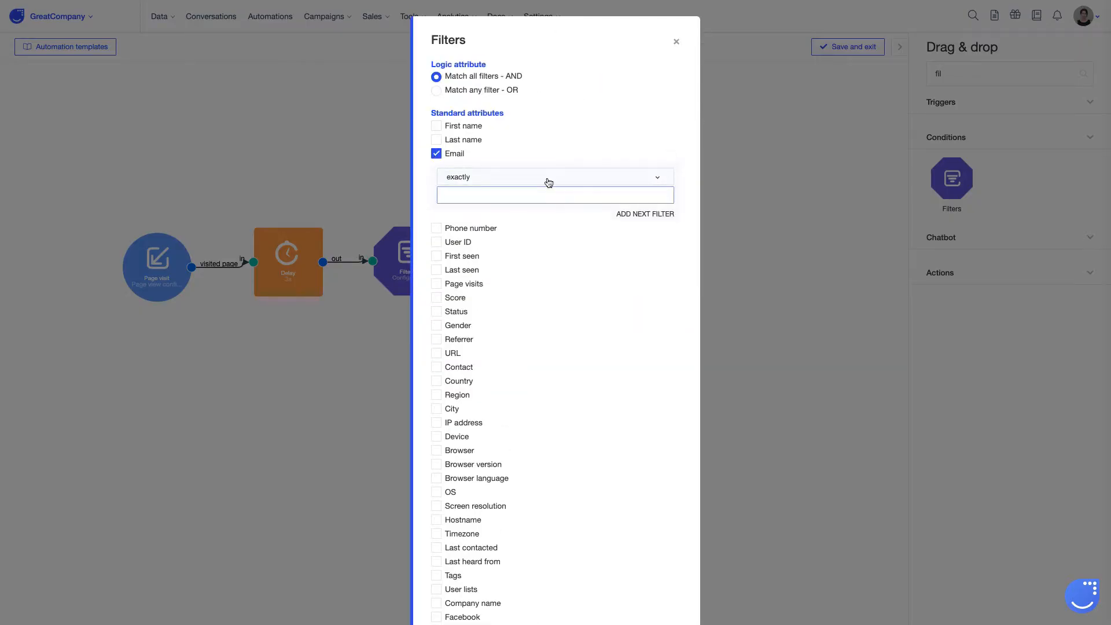
scroll(532, 263, "down", 2)
left_click(480, 253)
scroll(596, 349, "down", 20)
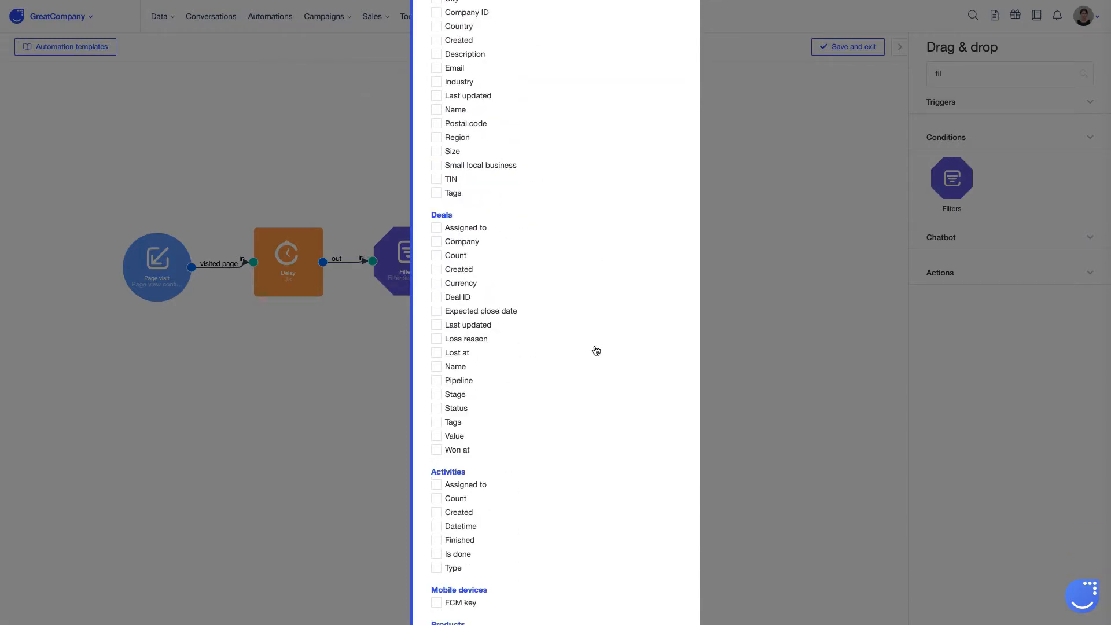
left_click(662, 576)
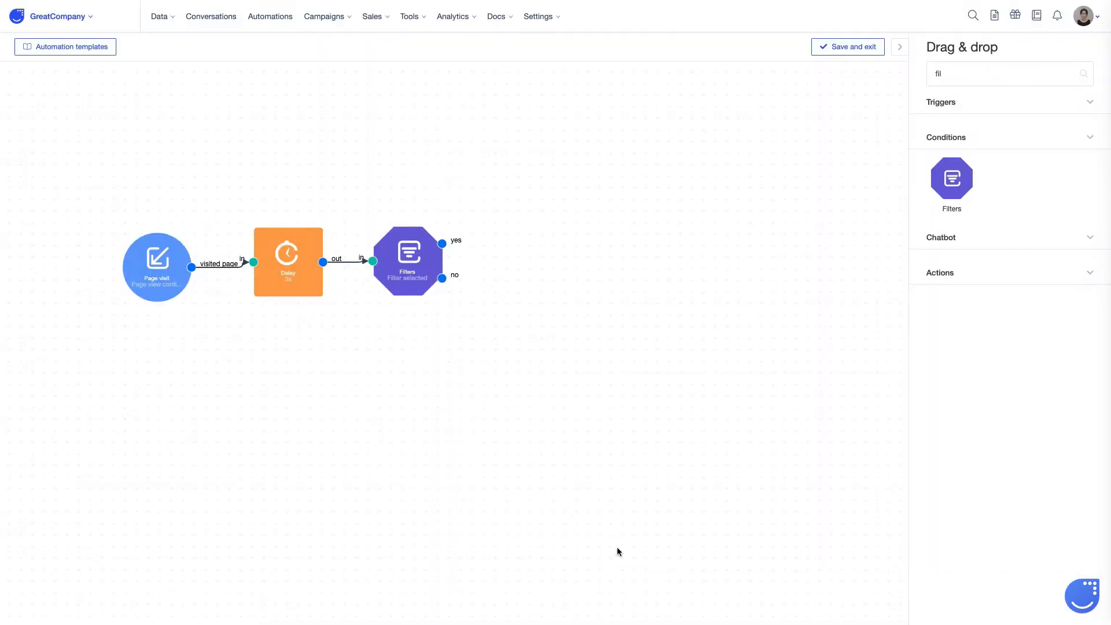
Step: Attach a Send a chat message action to the filter and save its welcome message text
double_click(958, 81)
type("send")
left_click_drag(1068, 249, 517, 266)
double_click(517, 265)
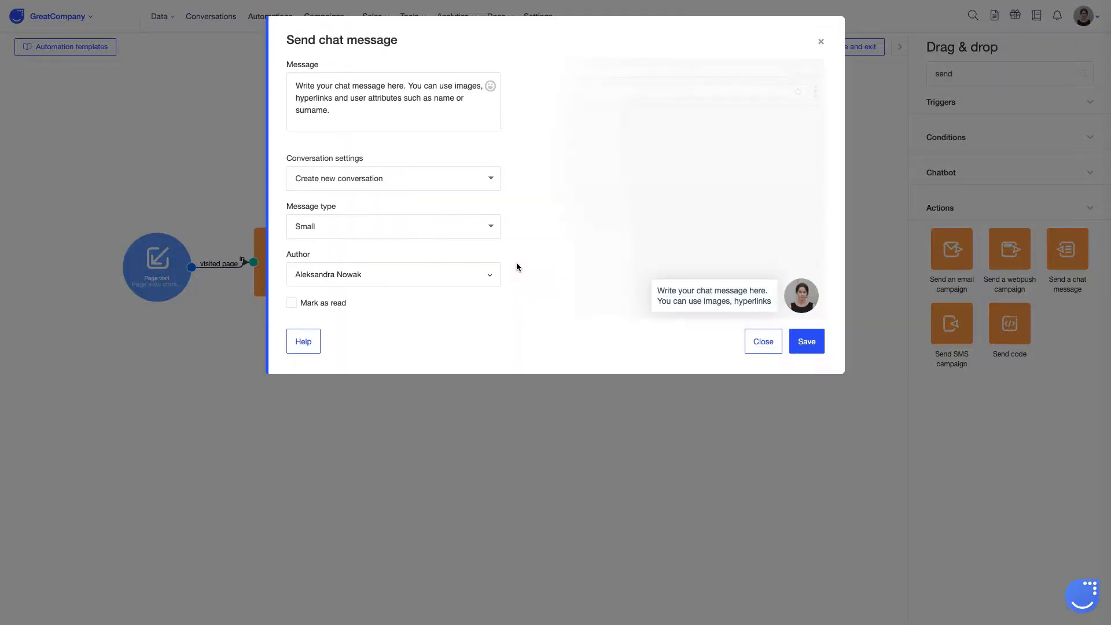
left_click_drag(342, 111, 263, 76)
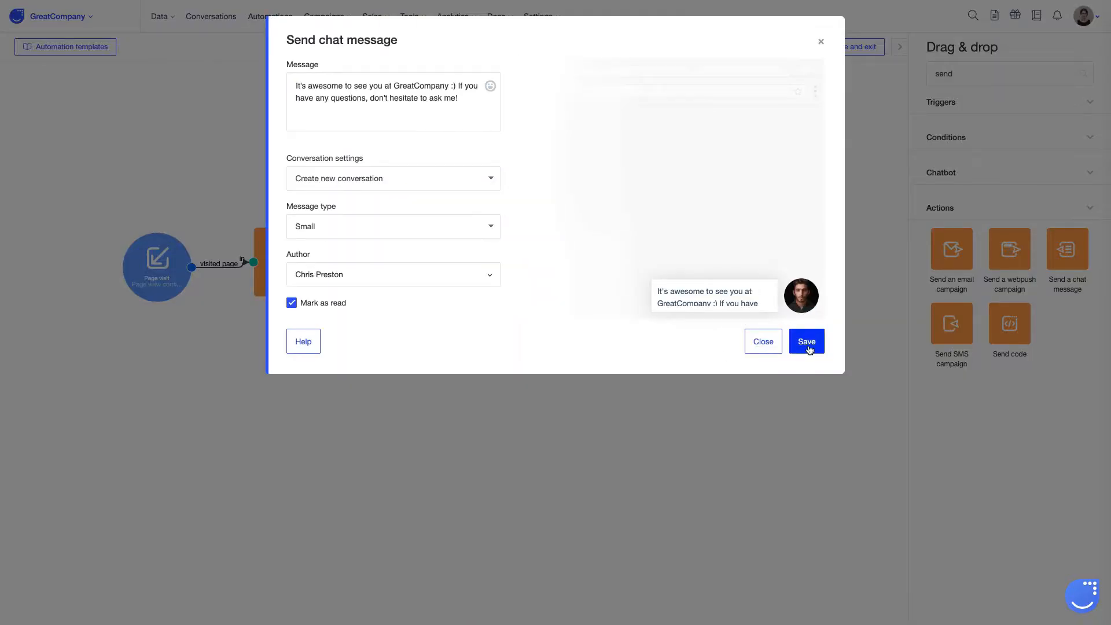
left_click(808, 342)
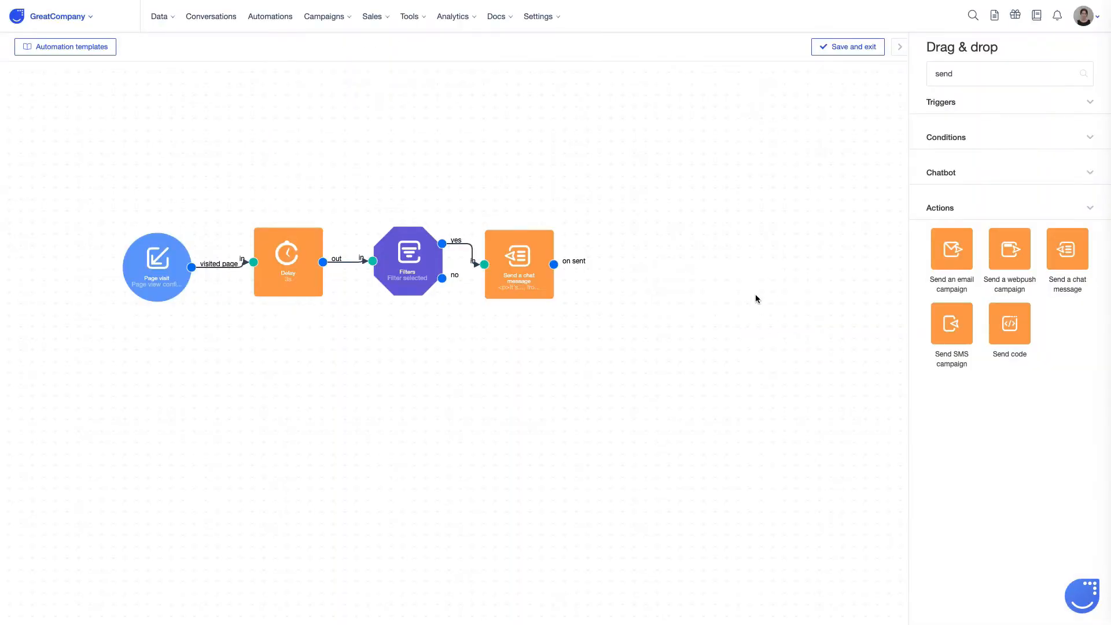
Step: Name the automation 'Sed a welcome message' with description 'Message sent to new visitors without email addresses.'
left_click(860, 55)
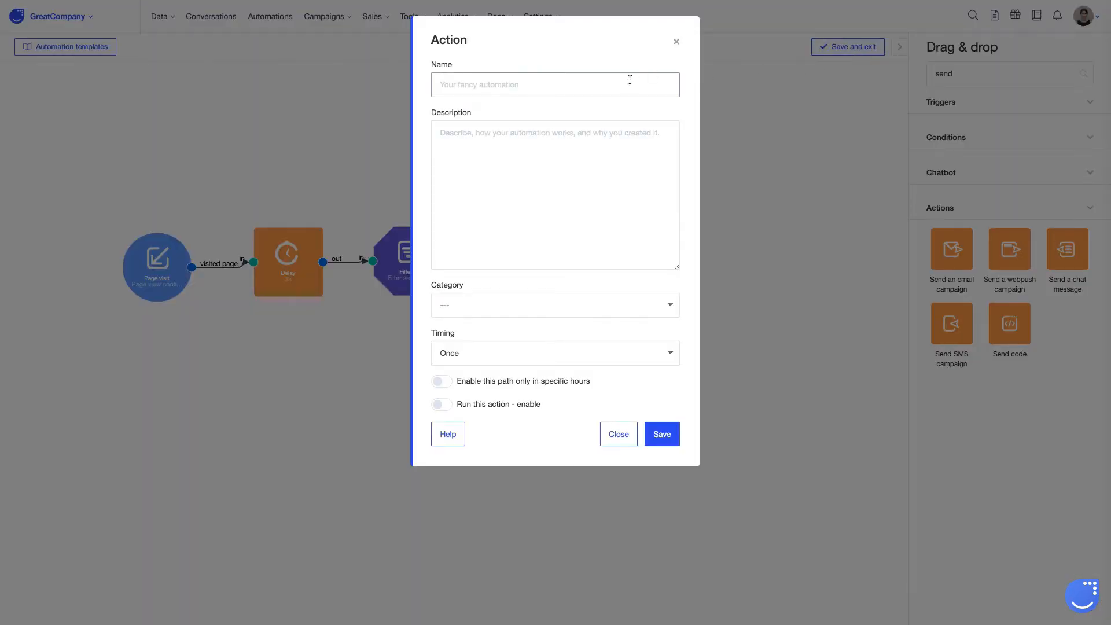
left_click(596, 80)
type("Sed a welcome message")
key("Tab")
type("Message sent to new visitors without email addresses.")
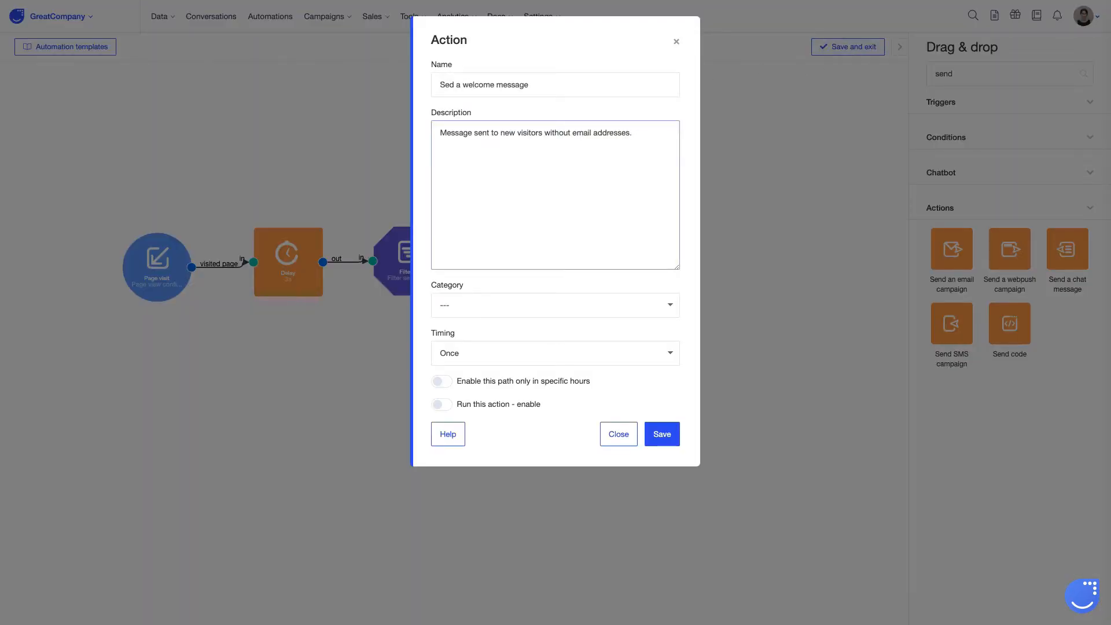
Step: Keep the timing at Once, enable it to run immediately, and save the automation
left_click(479, 313)
left_click(481, 331)
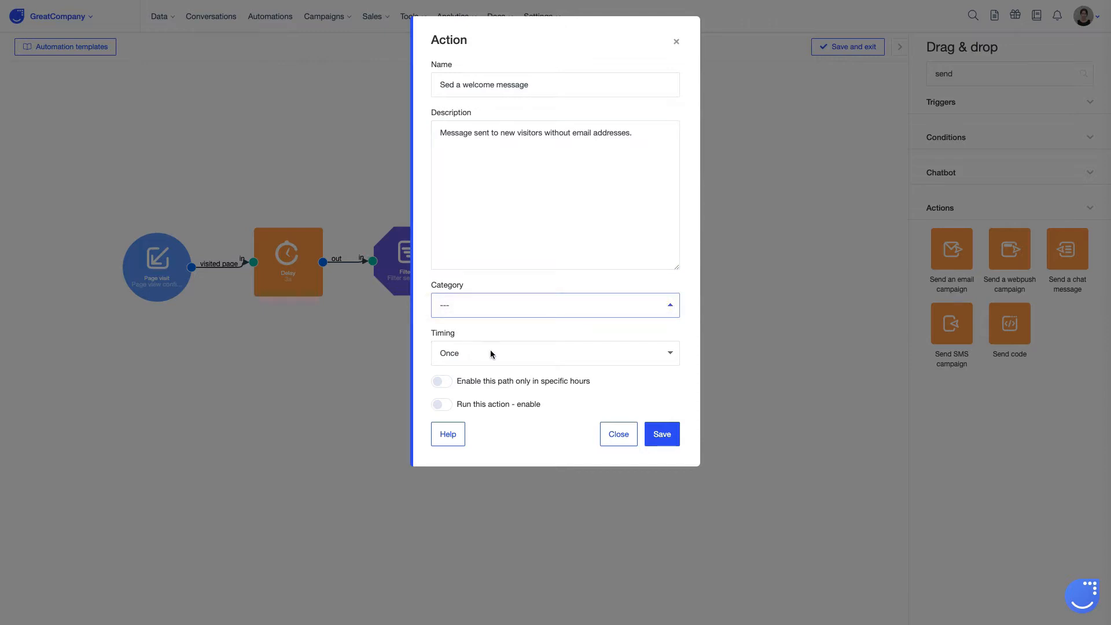
left_click(491, 352)
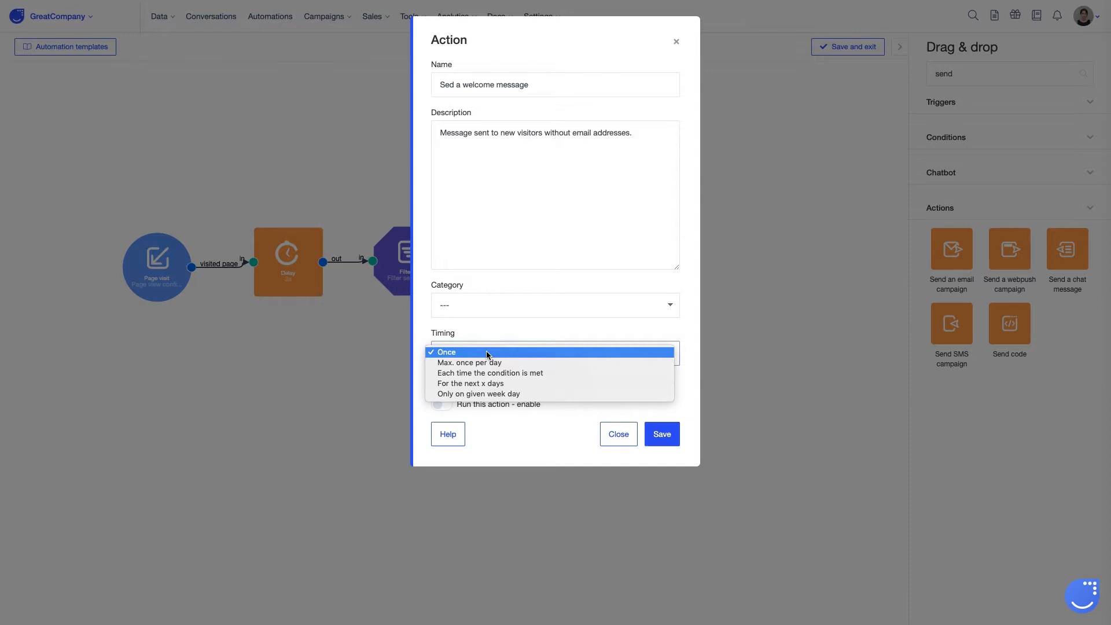
left_click(486, 353)
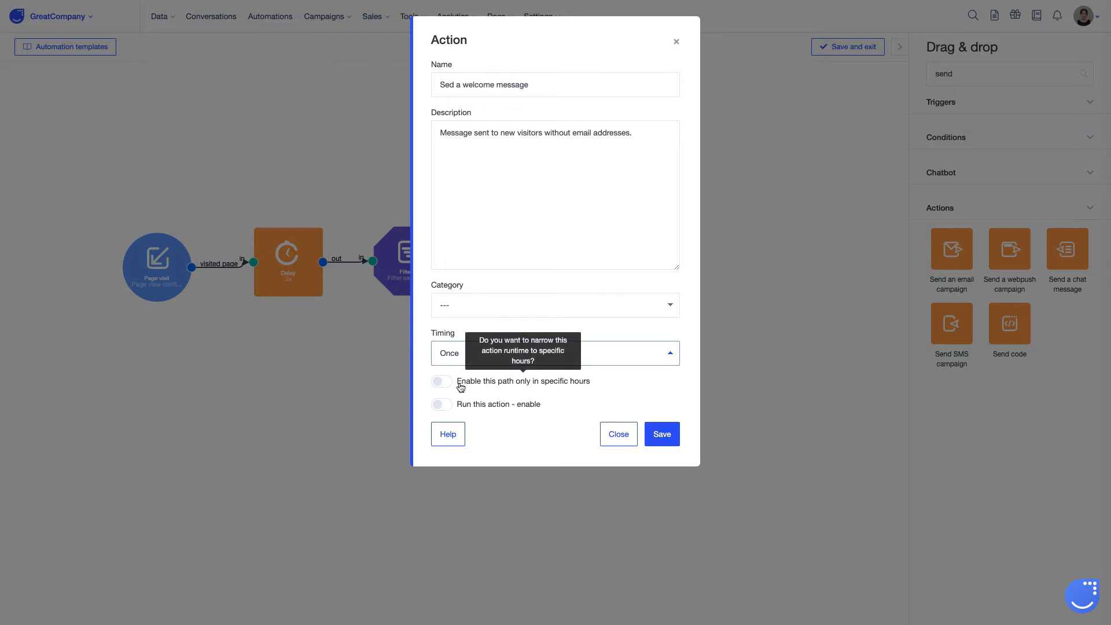
left_click(441, 405)
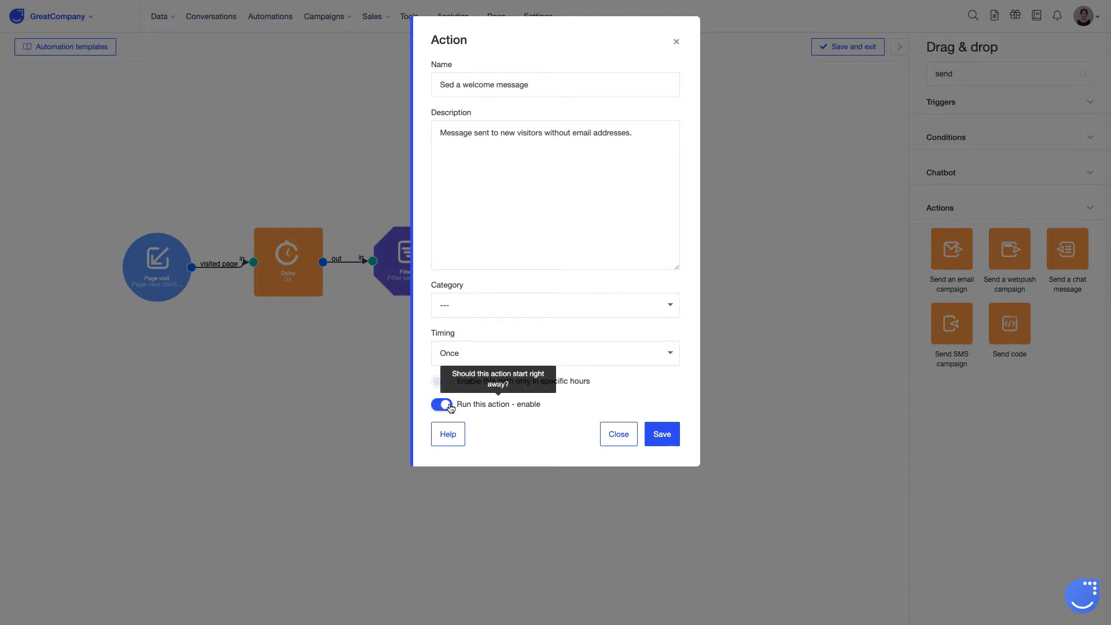
left_click(655, 436)
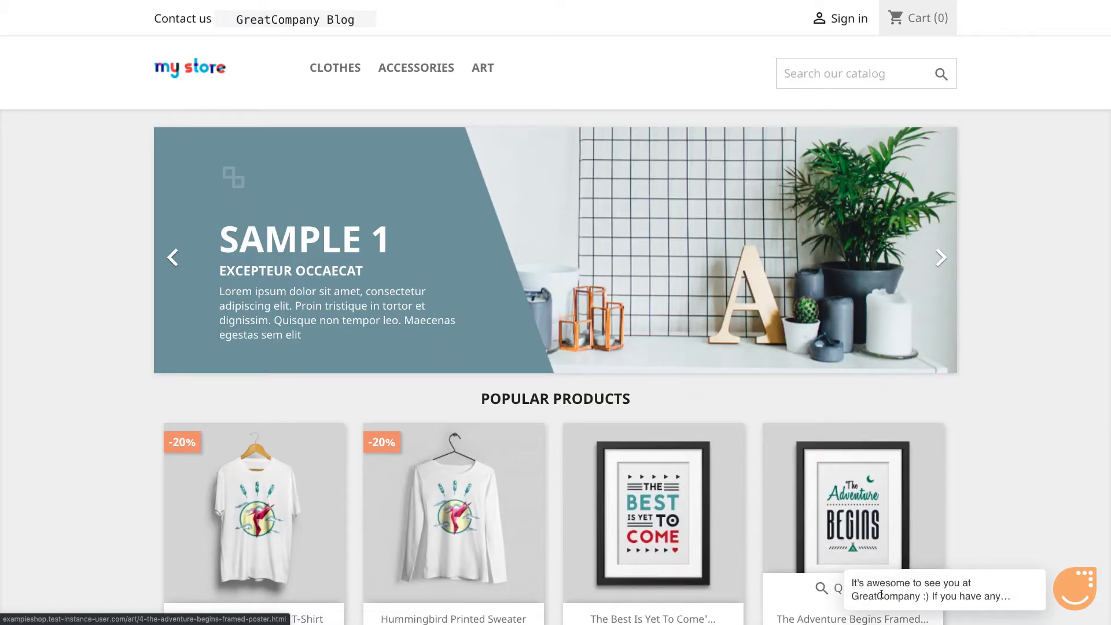
Step: Open the store's chat widget and reply 'Hi!' to the welcome message
left_click(1072, 595)
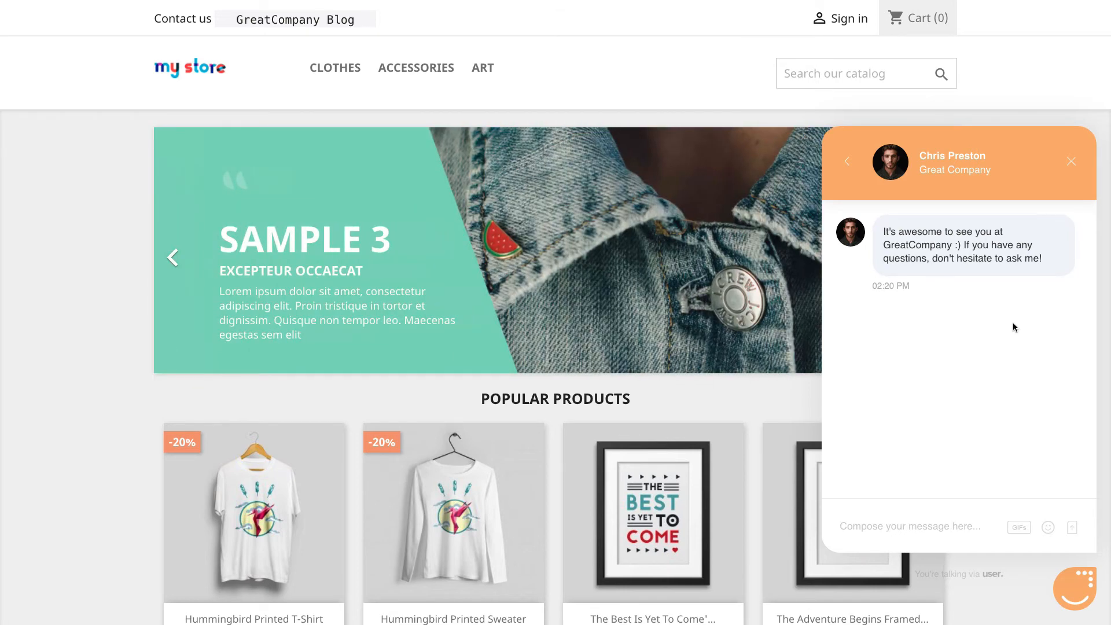
type("Hi!")
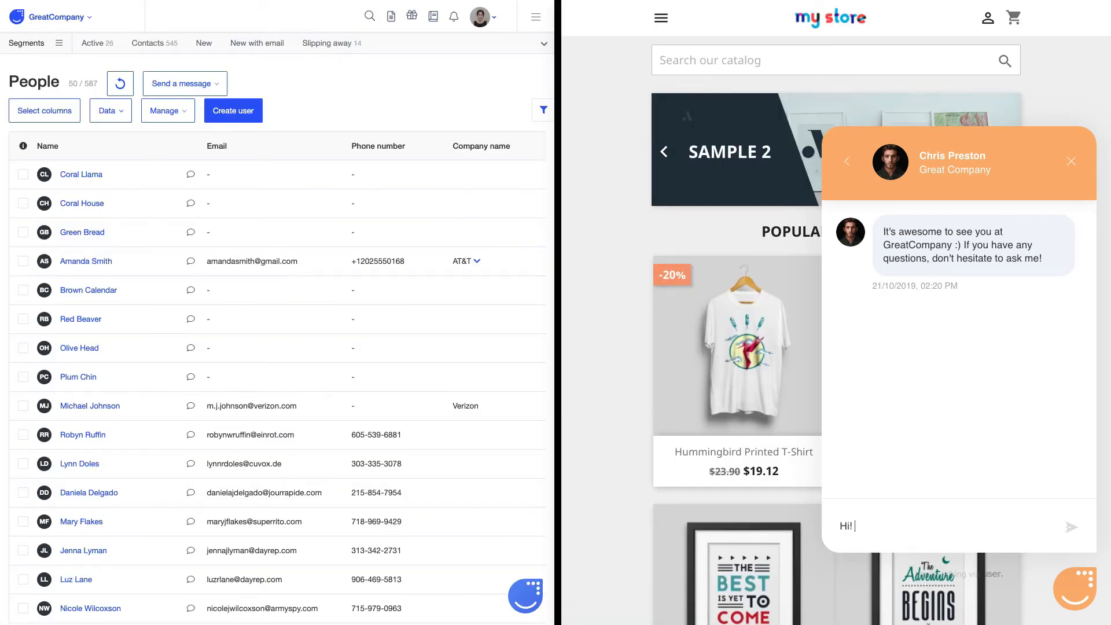
key("Return")
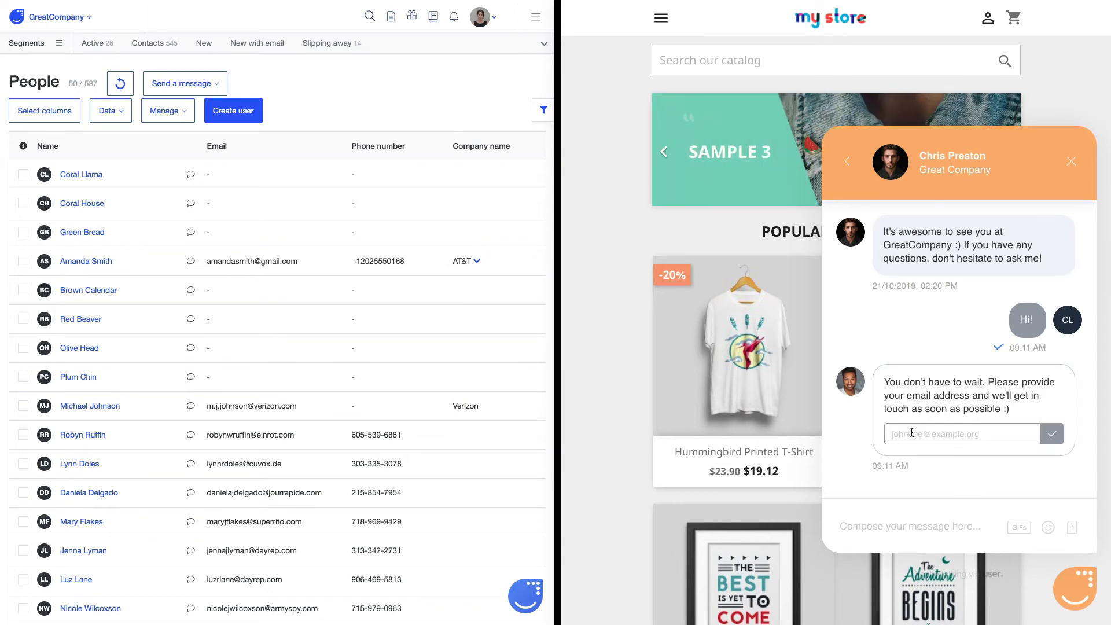
Step: Enter the visitor's email address in the bot's email field and submit it
left_click(912, 433)
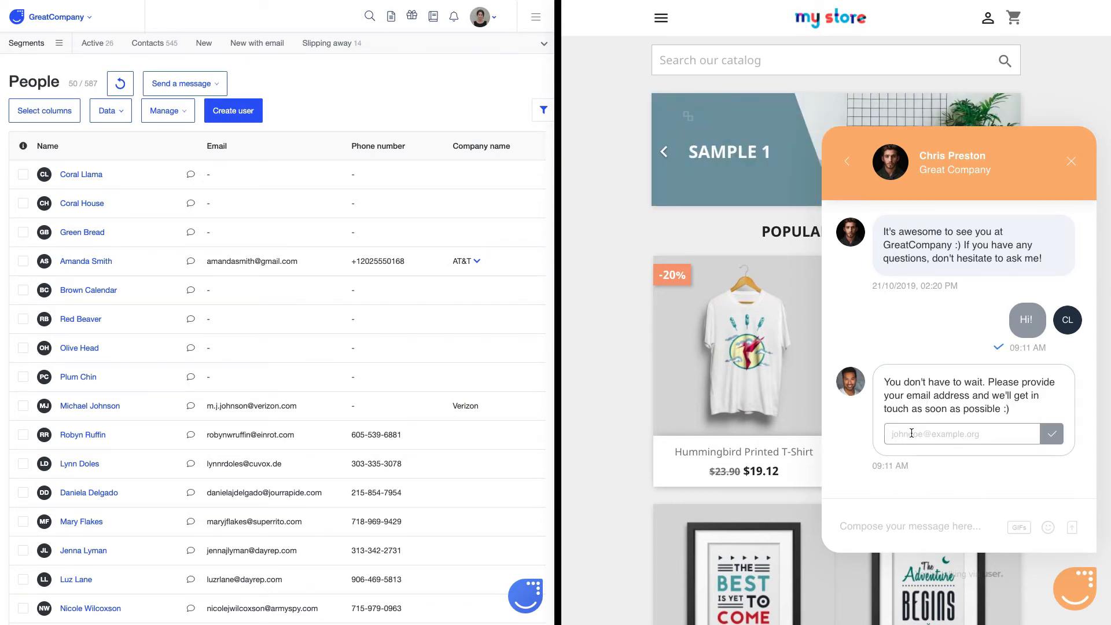
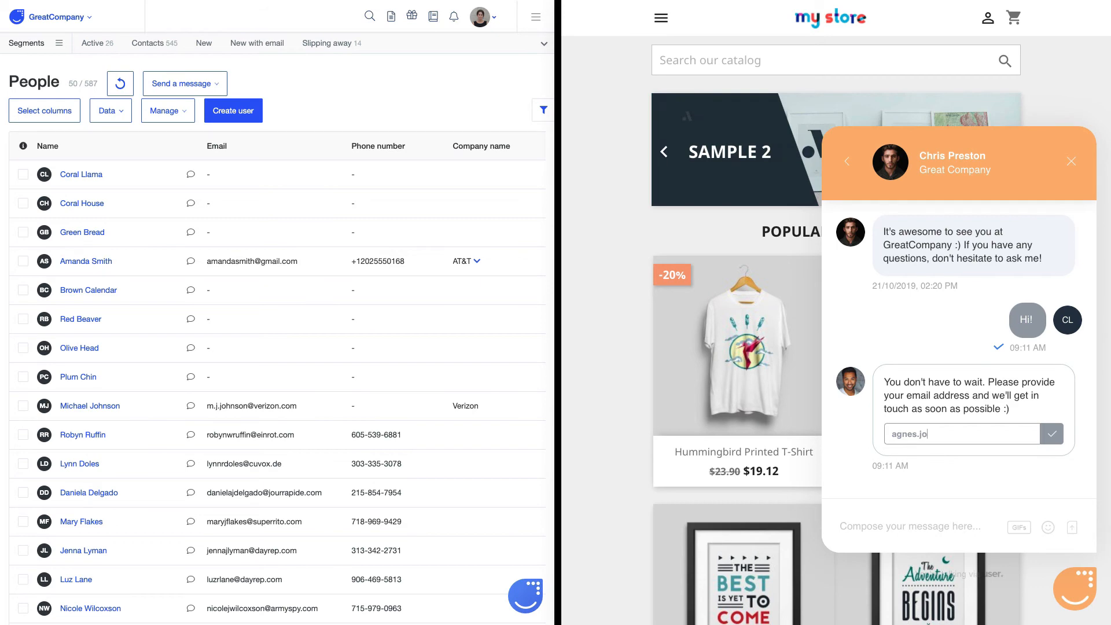
left_click(1051, 434)
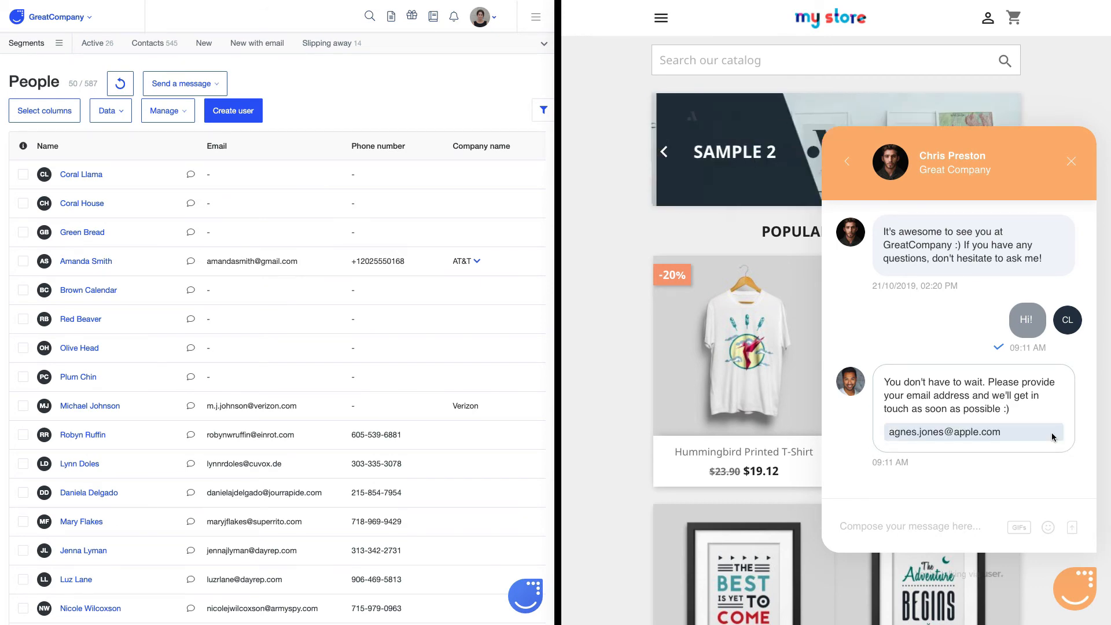